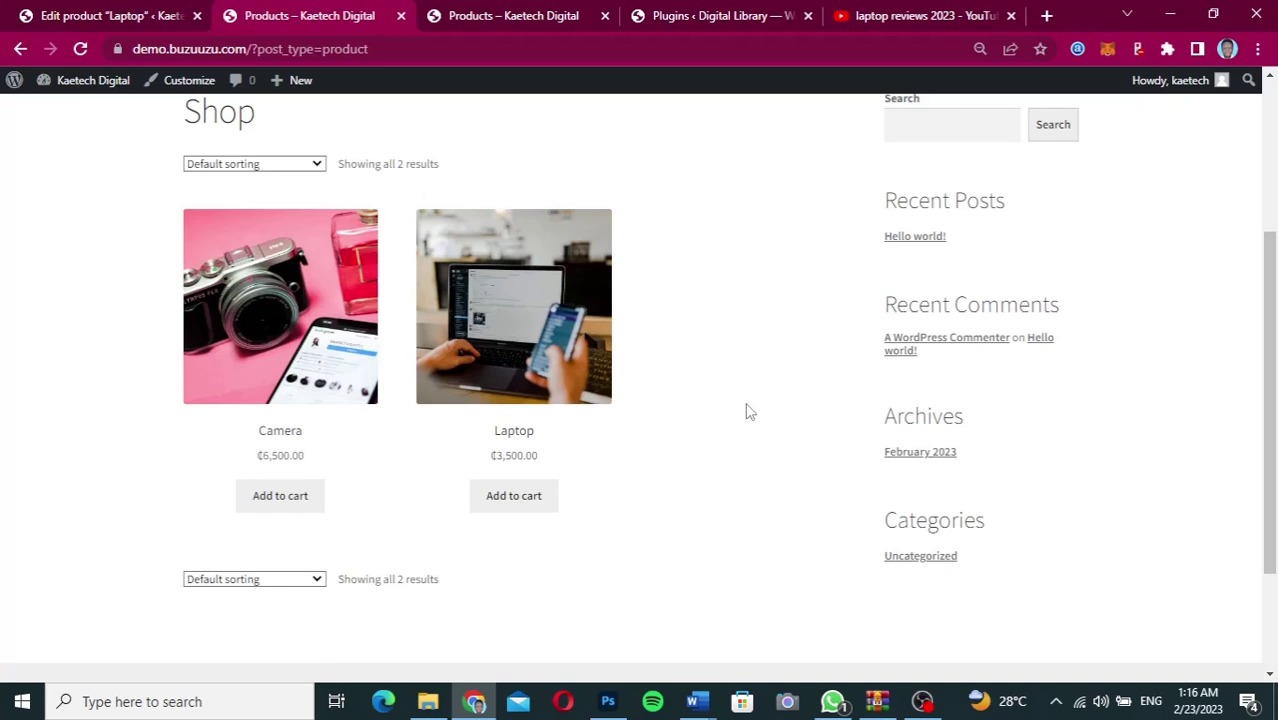
Open the Camera product page (₵6,500.00) from the shop and bring up its gallery video thumbnail
scroll(748, 412, up, 2)
scroll(748, 412, up, 1)
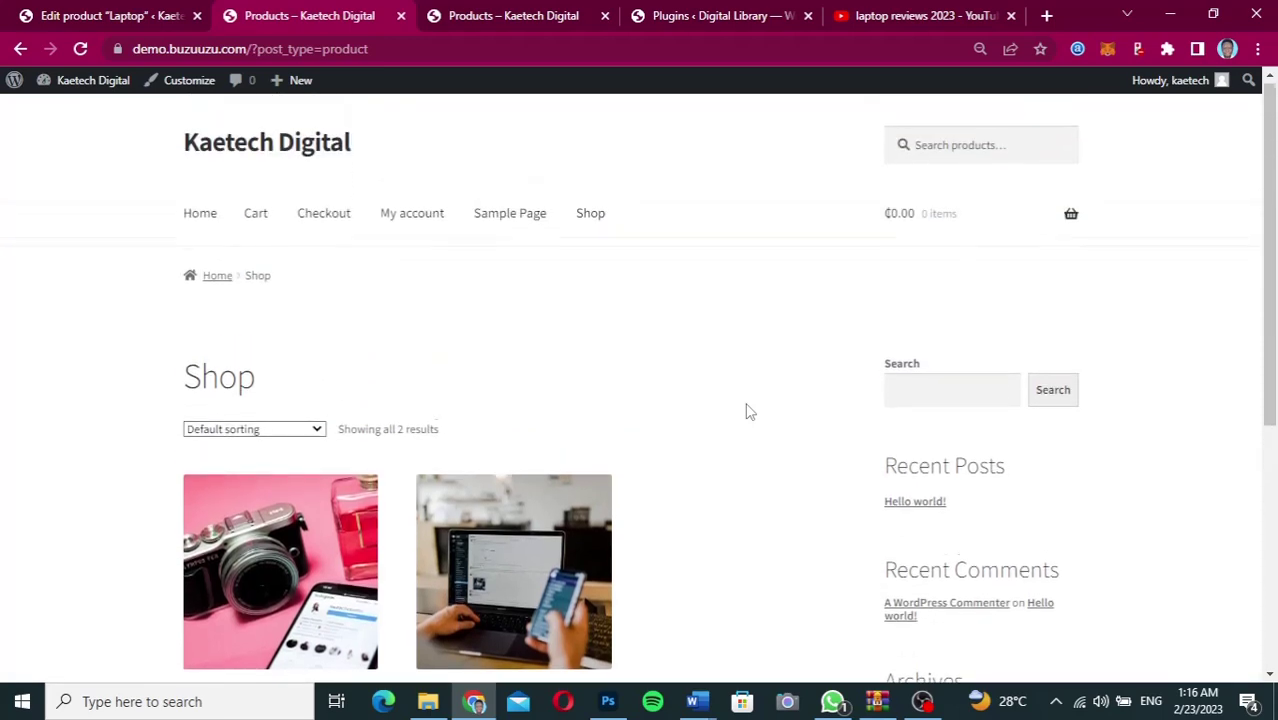
scroll(748, 412, down, 3)
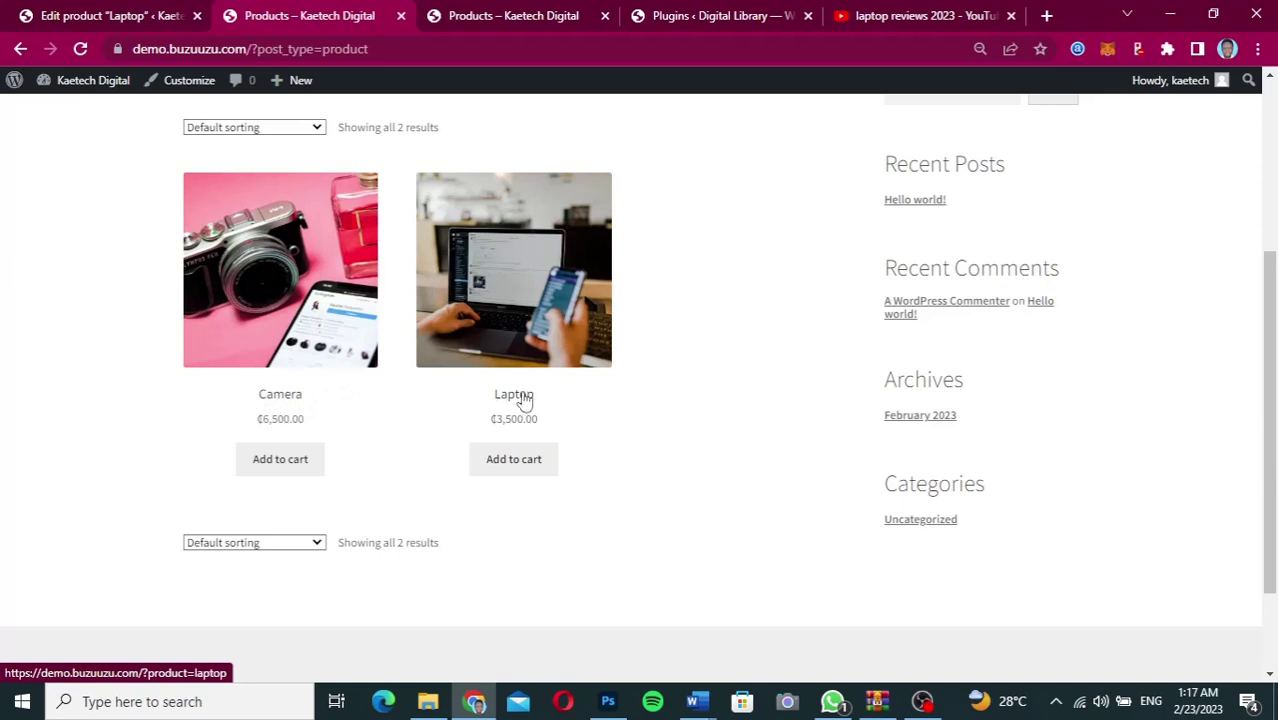
click(287, 400)
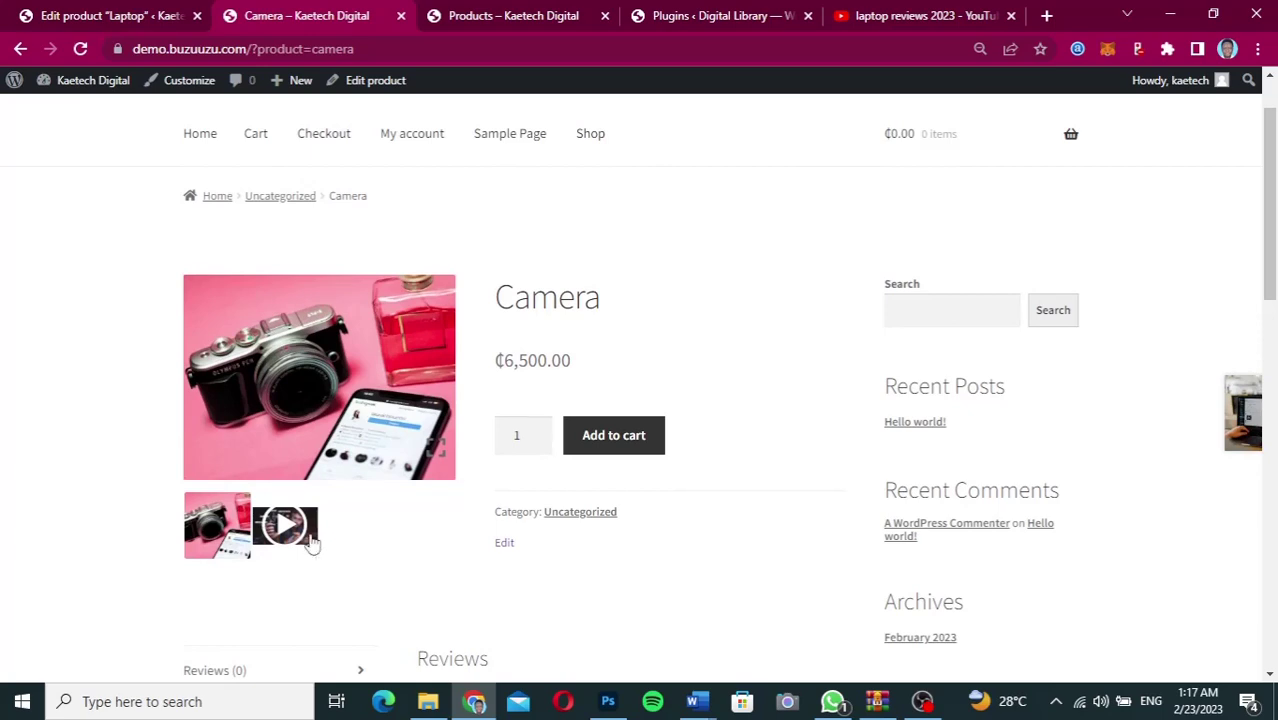
click(312, 541)
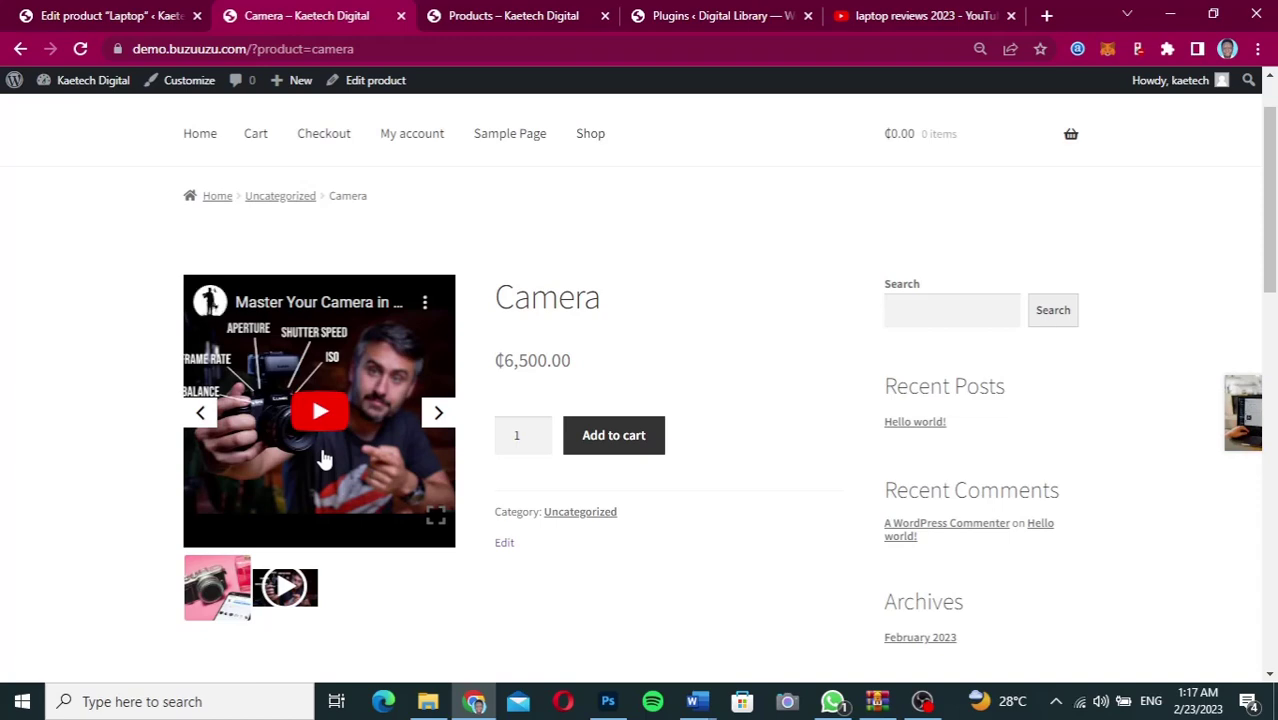
Play and then pause the Camera's YouTube review video in its product gallery
click(318, 421)
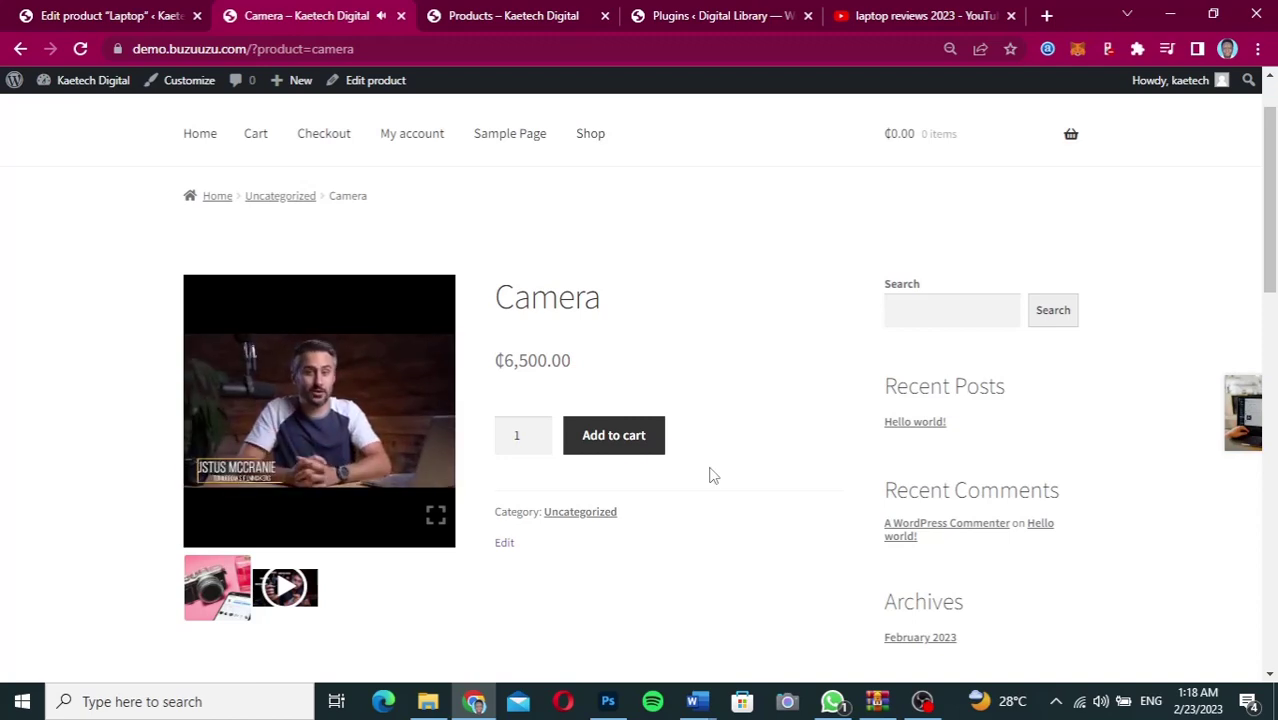
mouse_move(224, 508)
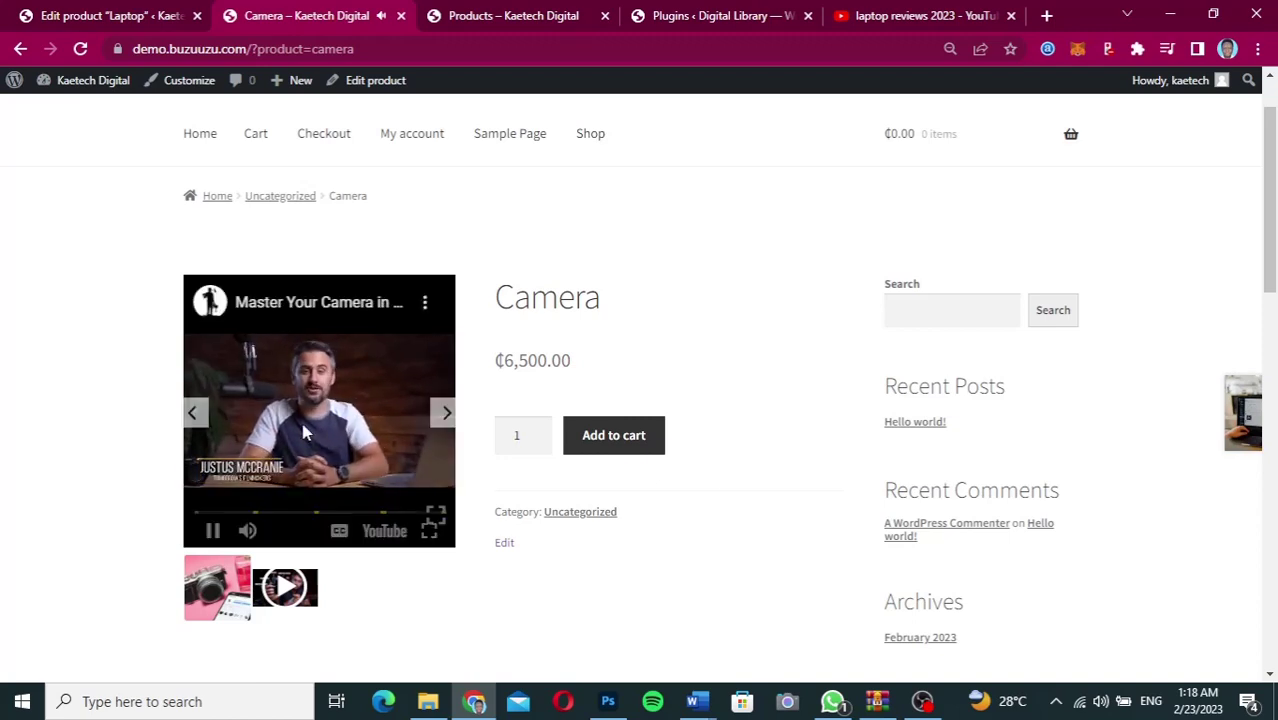
click(209, 531)
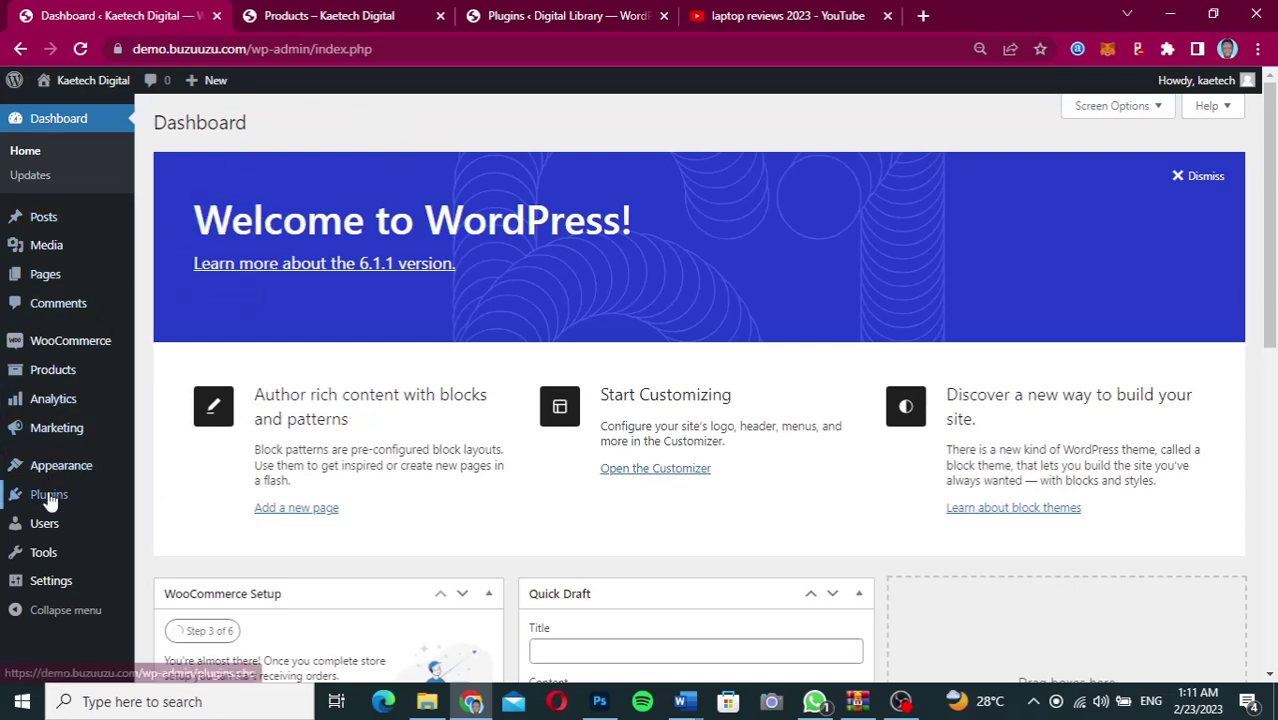
mouse_move(50, 500)
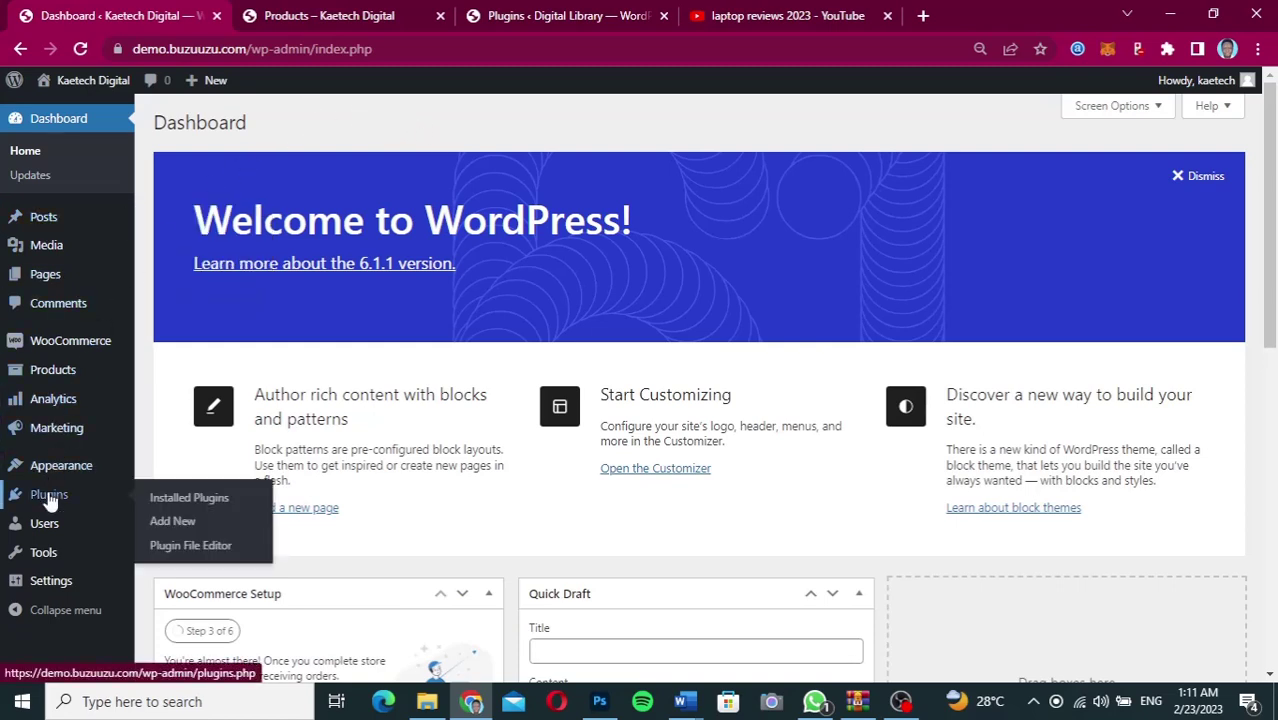
Search plugins for 'product video gallery', then install and activate Product Video Gallery for Woocommerce
click(174, 523)
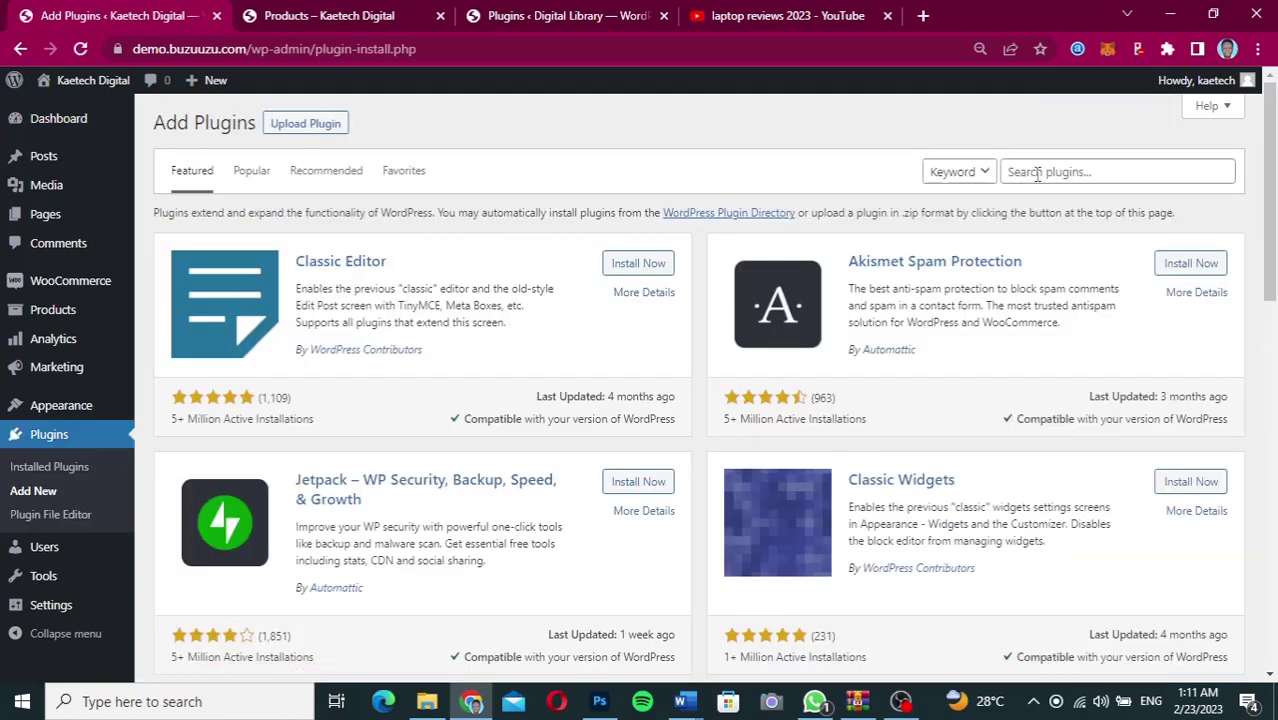
click(1035, 174)
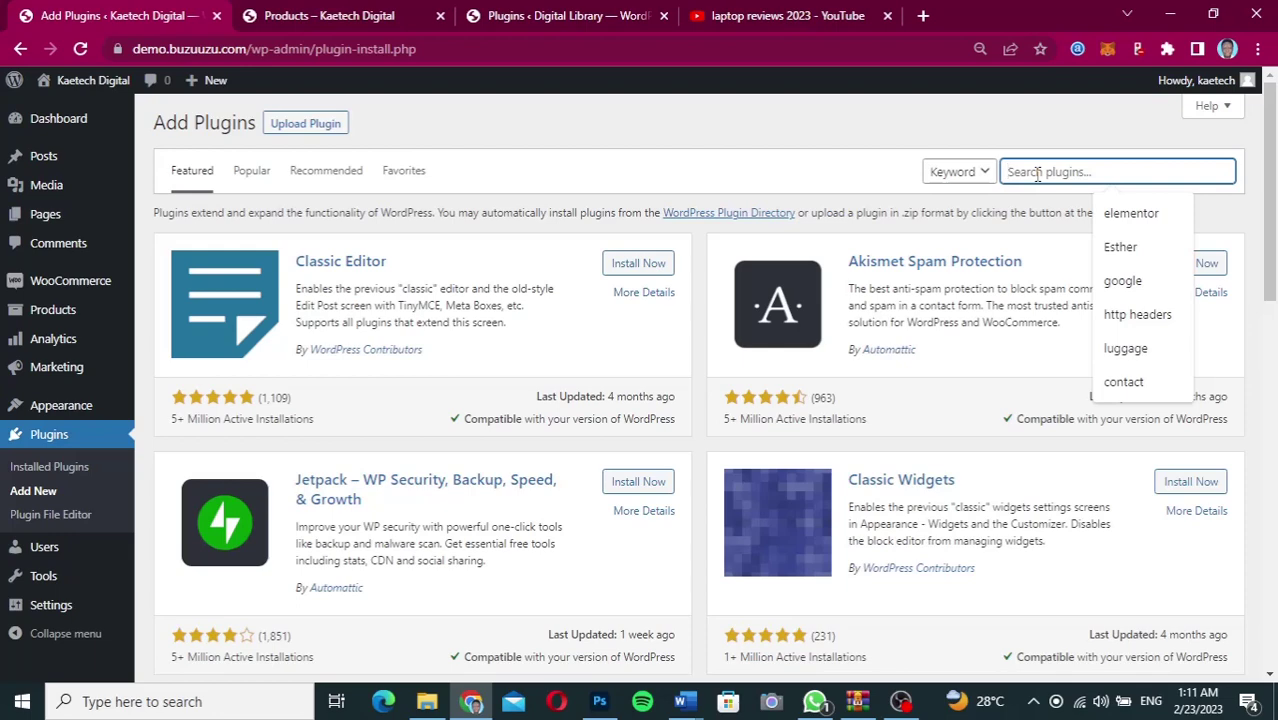
text(product video )
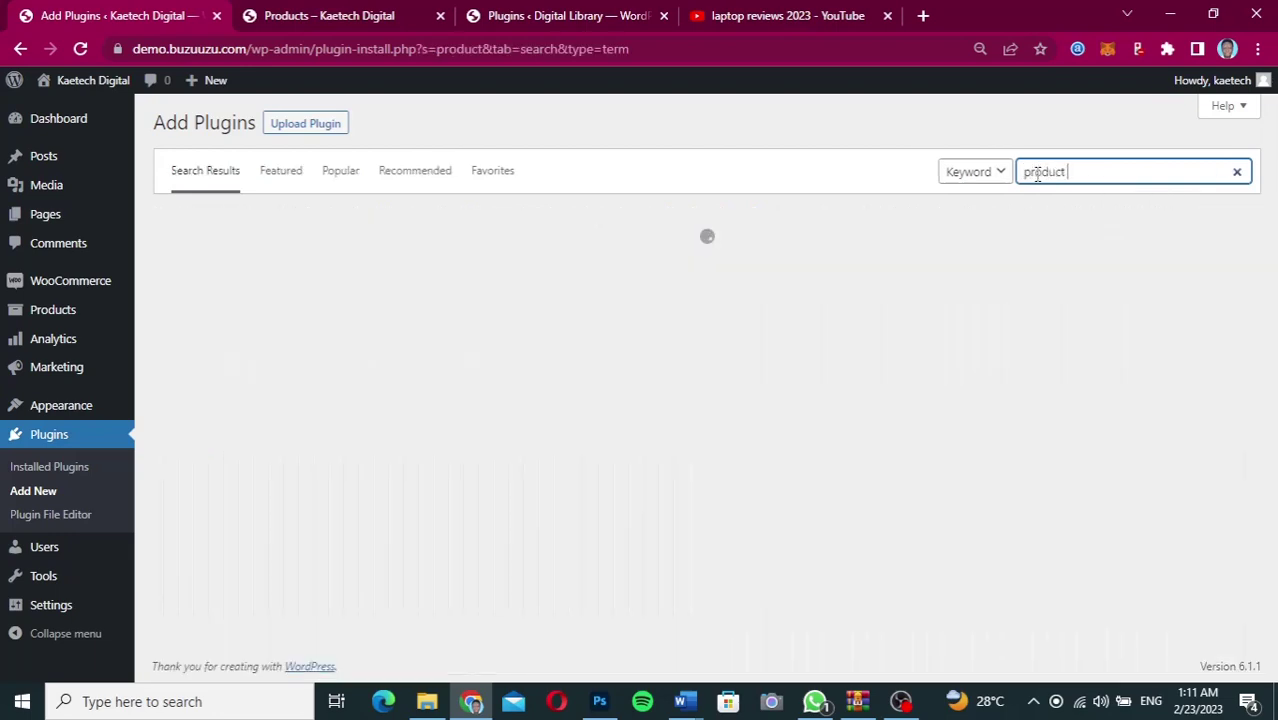
text(gallery)
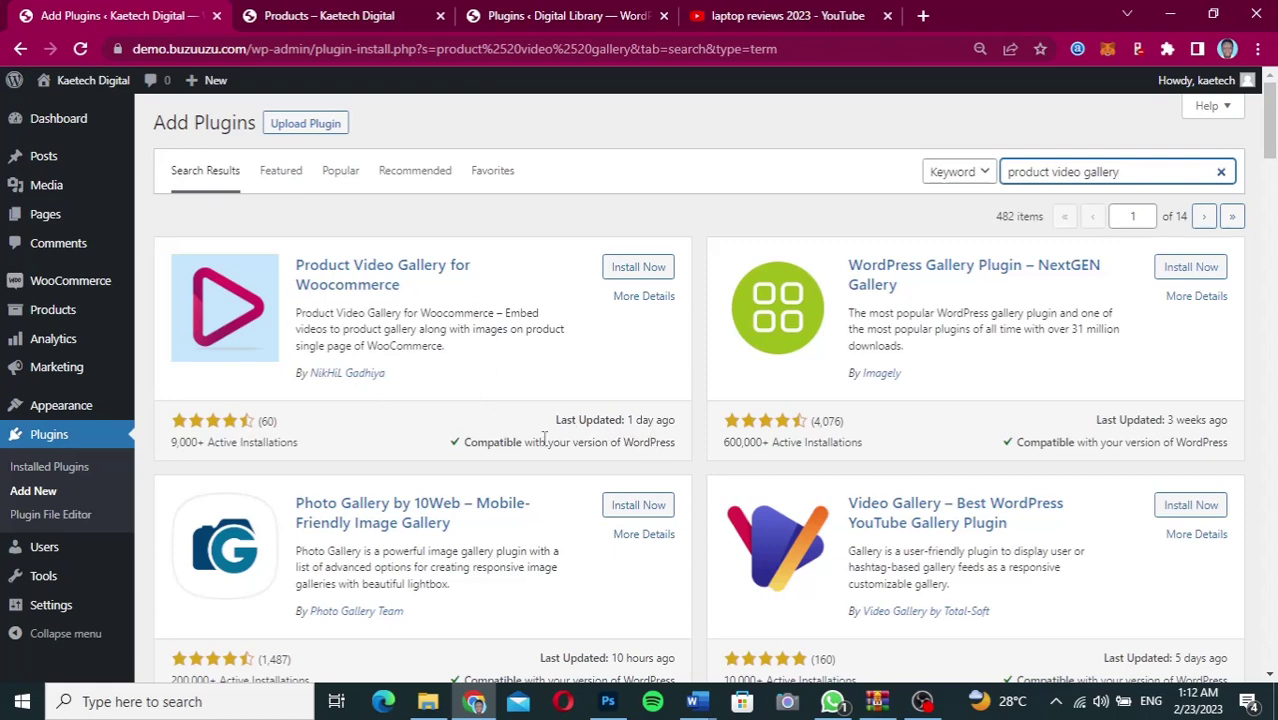
click(660, 276)
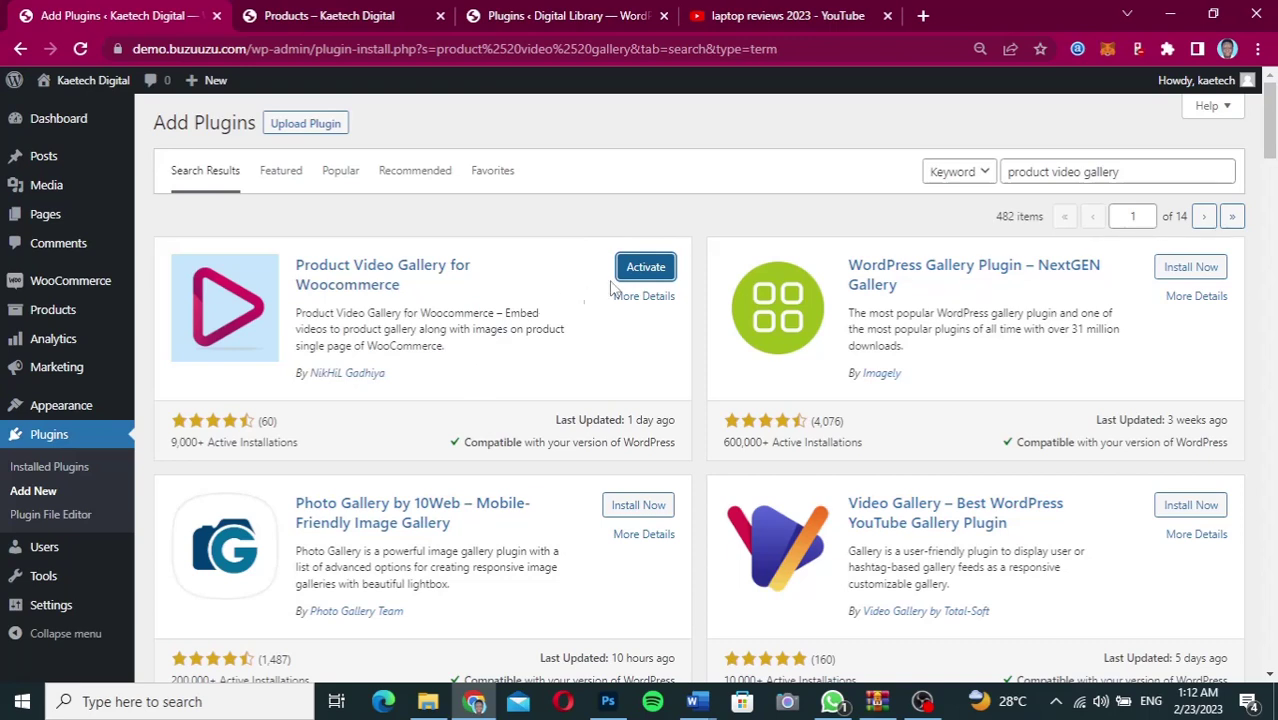
click(645, 267)
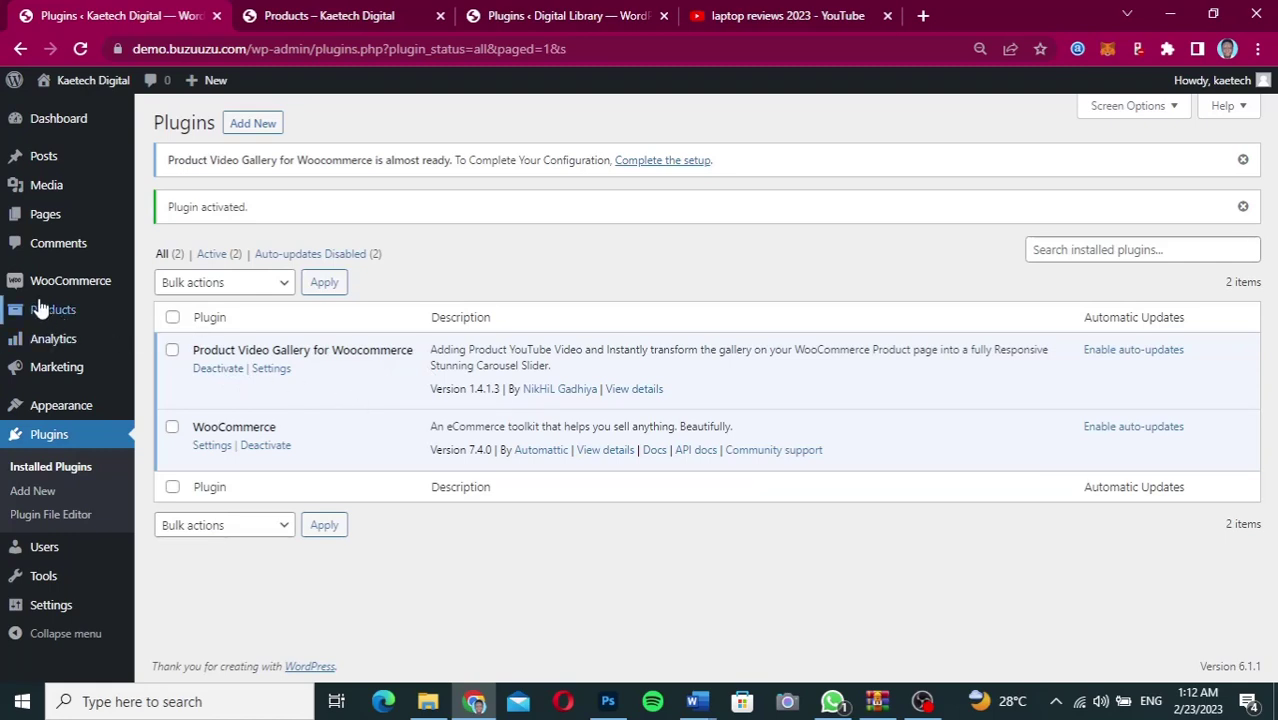
Open the Laptop product's edit page from the All Products list
mouse_move(75, 310)
click(175, 316)
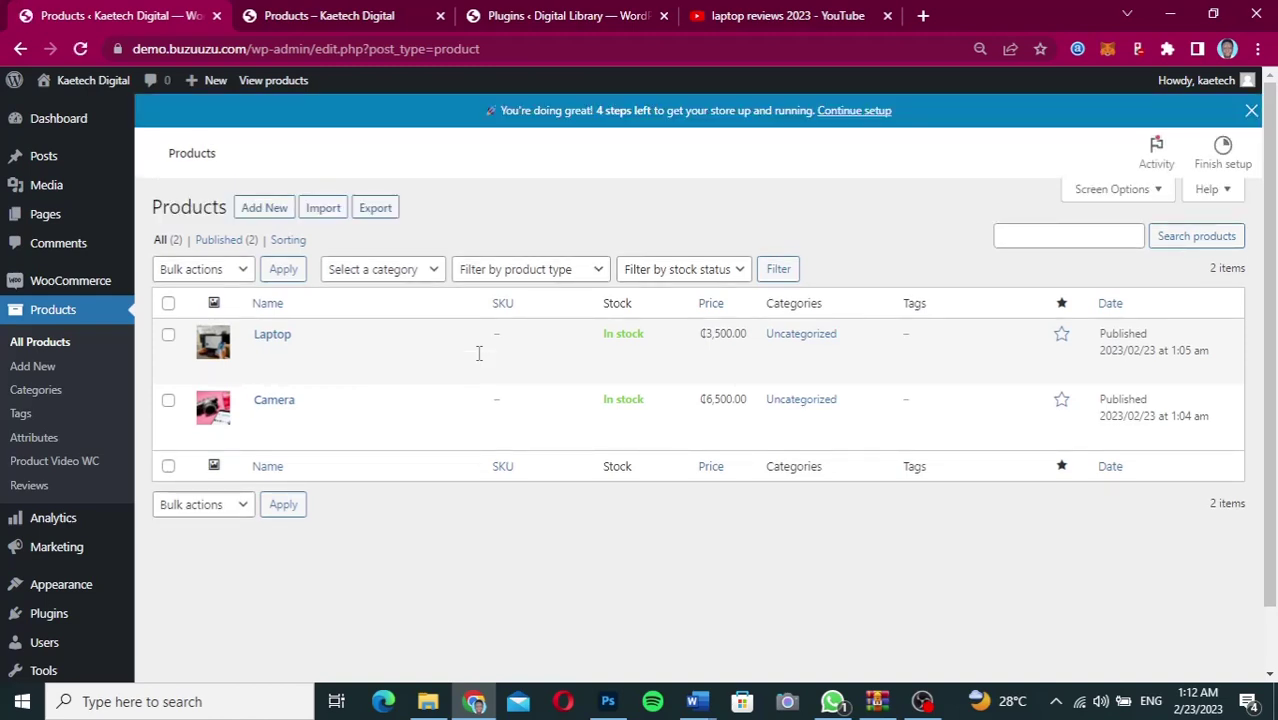
mouse_move(328, 355)
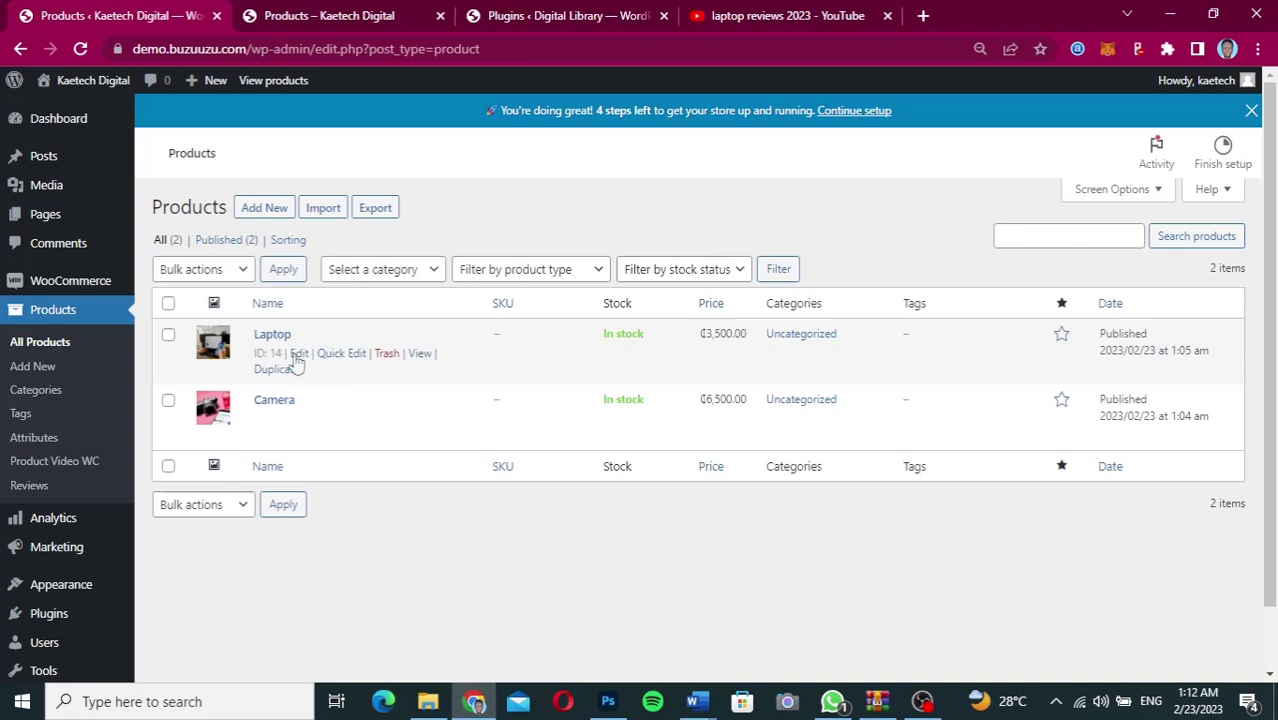
click(298, 355)
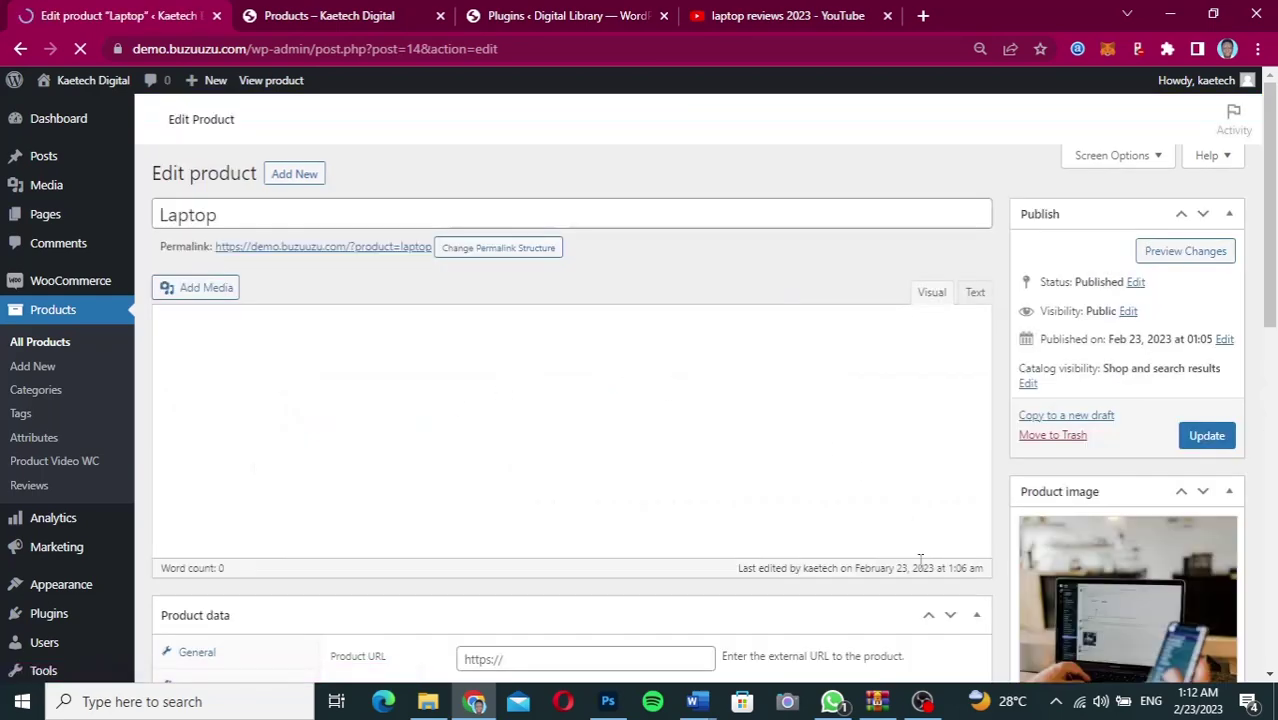
scroll(922, 568, down, 1)
Scroll to the empty Product Video Url box, then bring up the 'laptop reviews 2023' YouTube results
scroll(922, 568, down, 12)
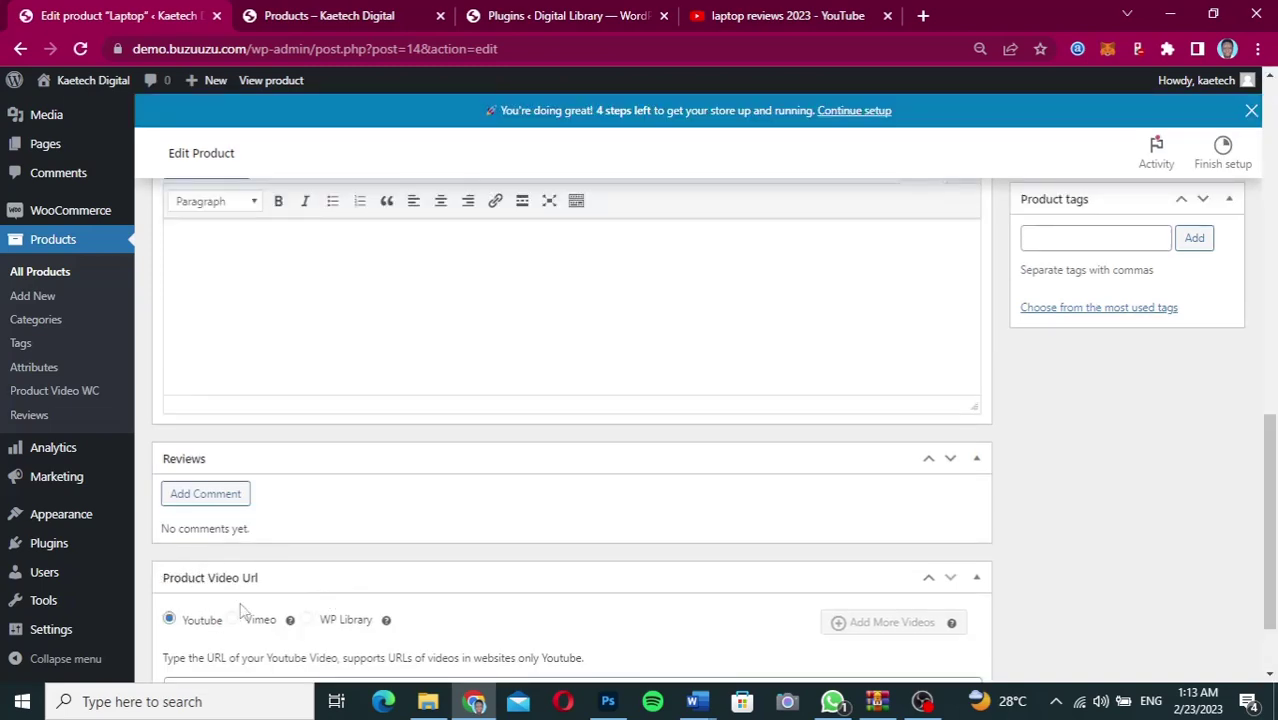
scroll(242, 610, down, 2)
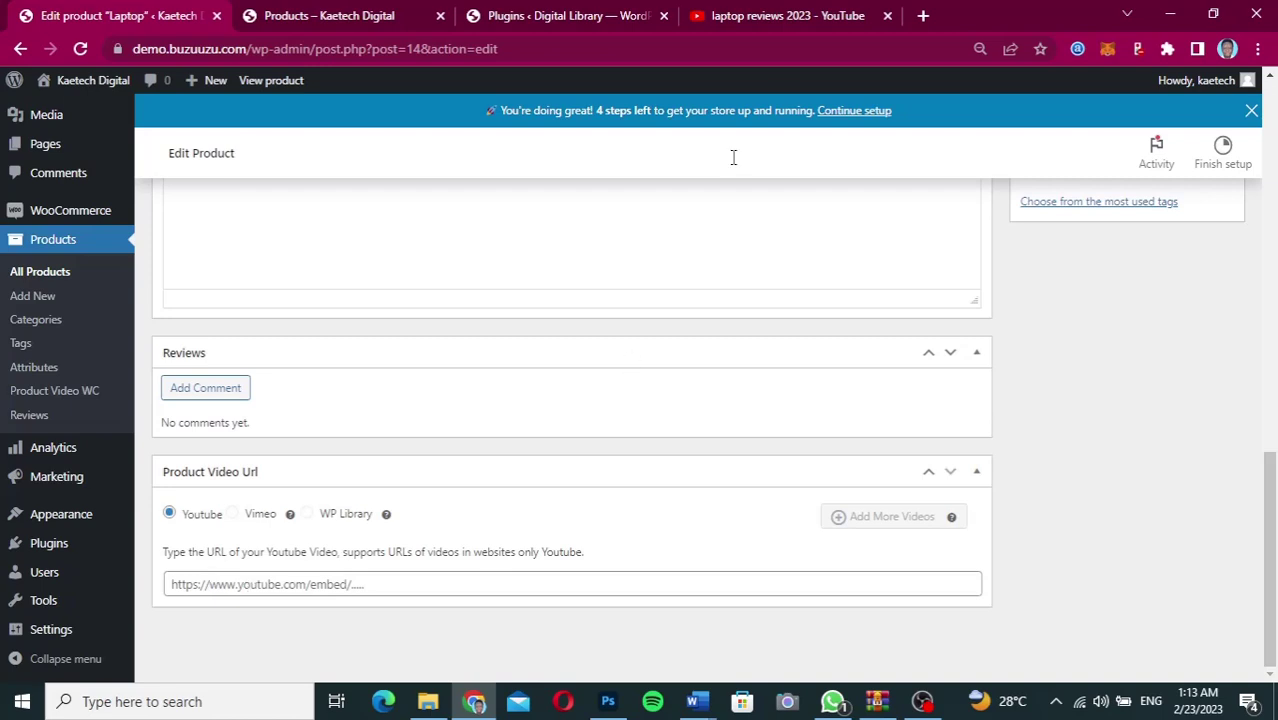
click(800, 19)
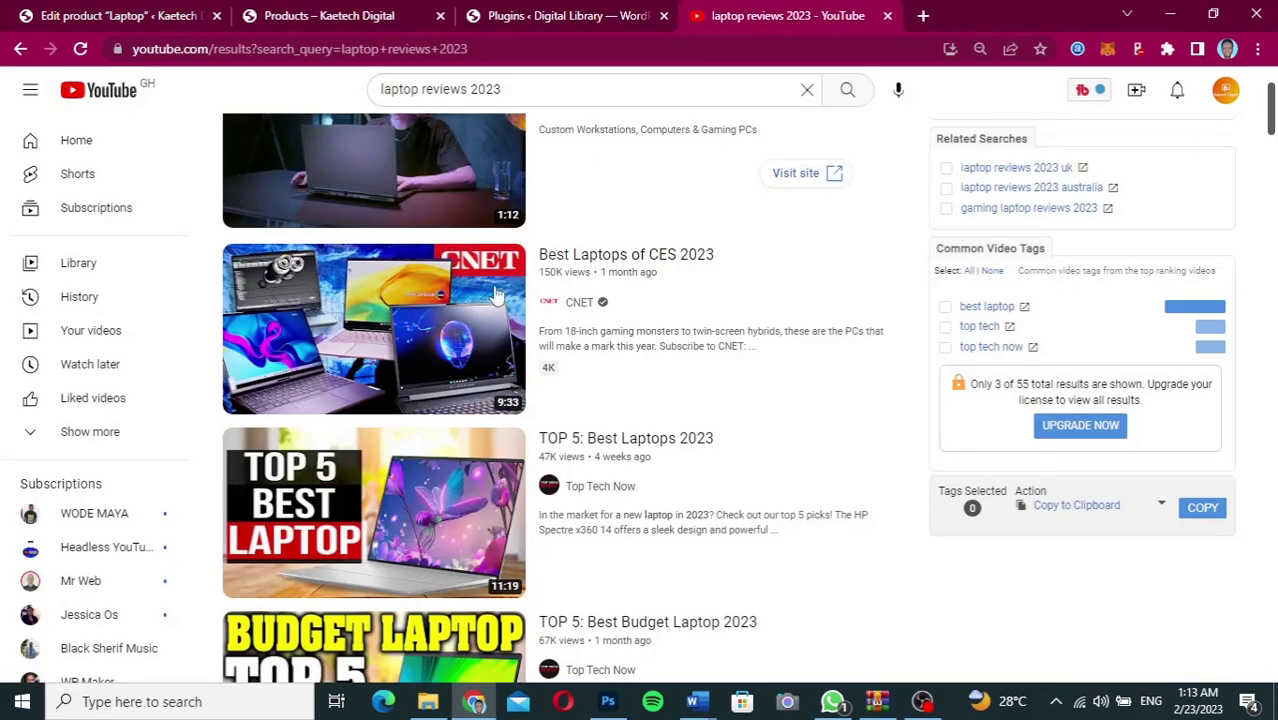
Copy the Best Laptops of CES 2023 video link and return to the Laptop edit page
right_click(601, 257)
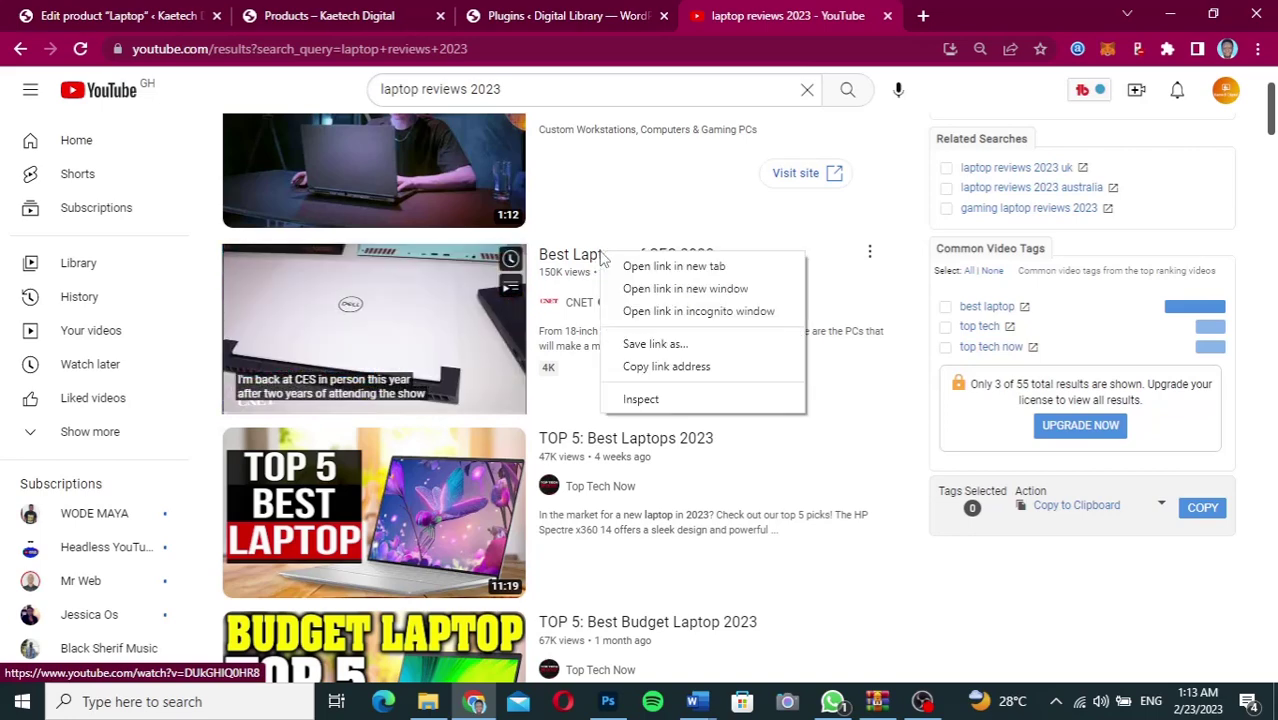
click(660, 366)
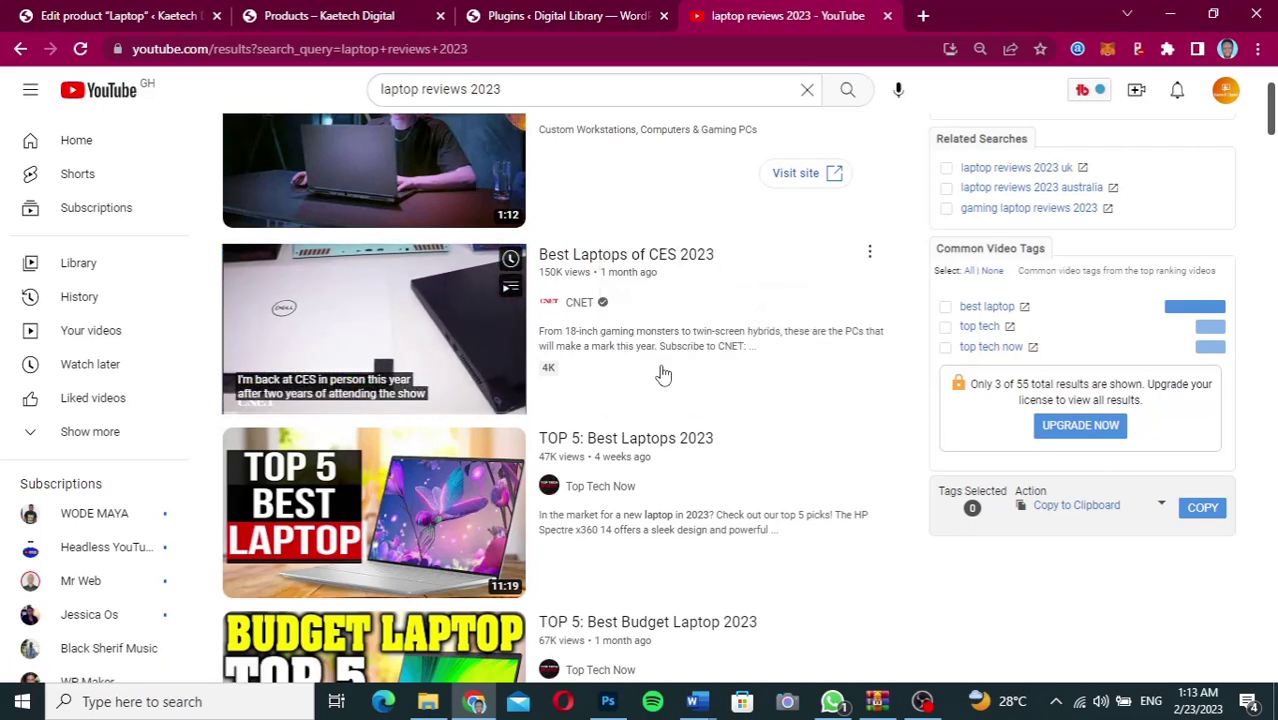
click(127, 22)
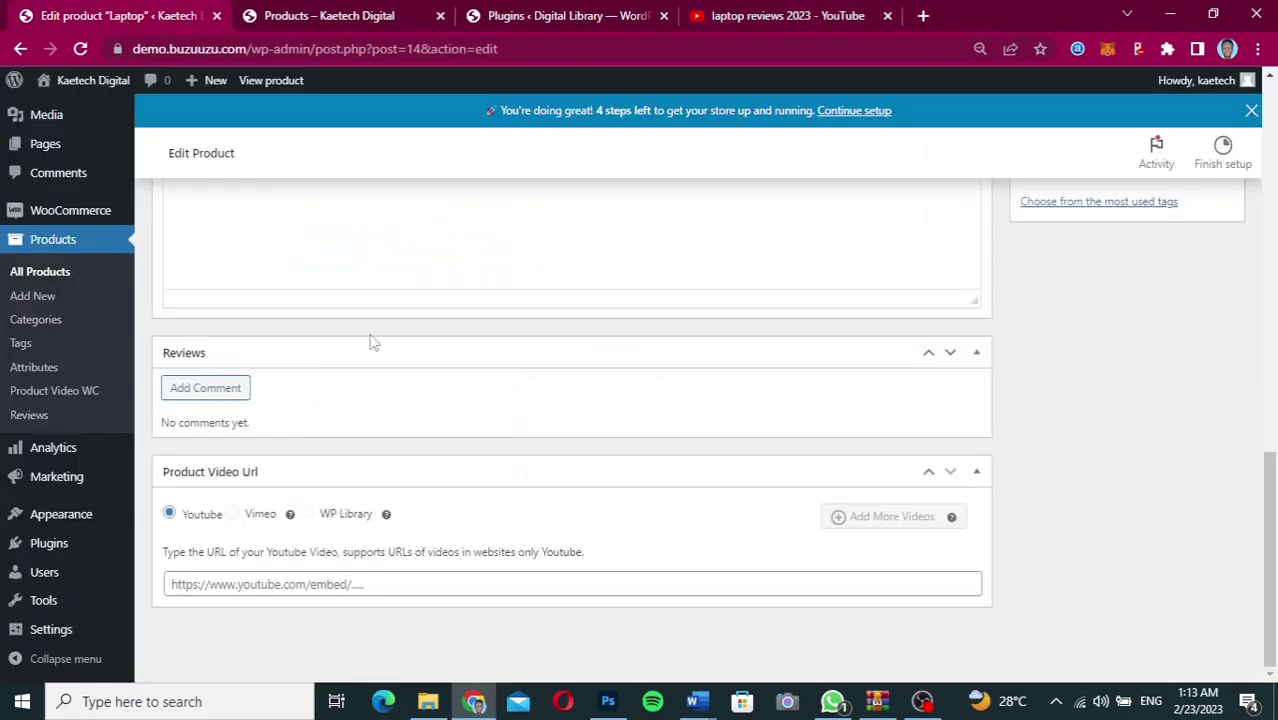
Paste the CES review link into Product Video Url and update the Laptop product
click(242, 585)
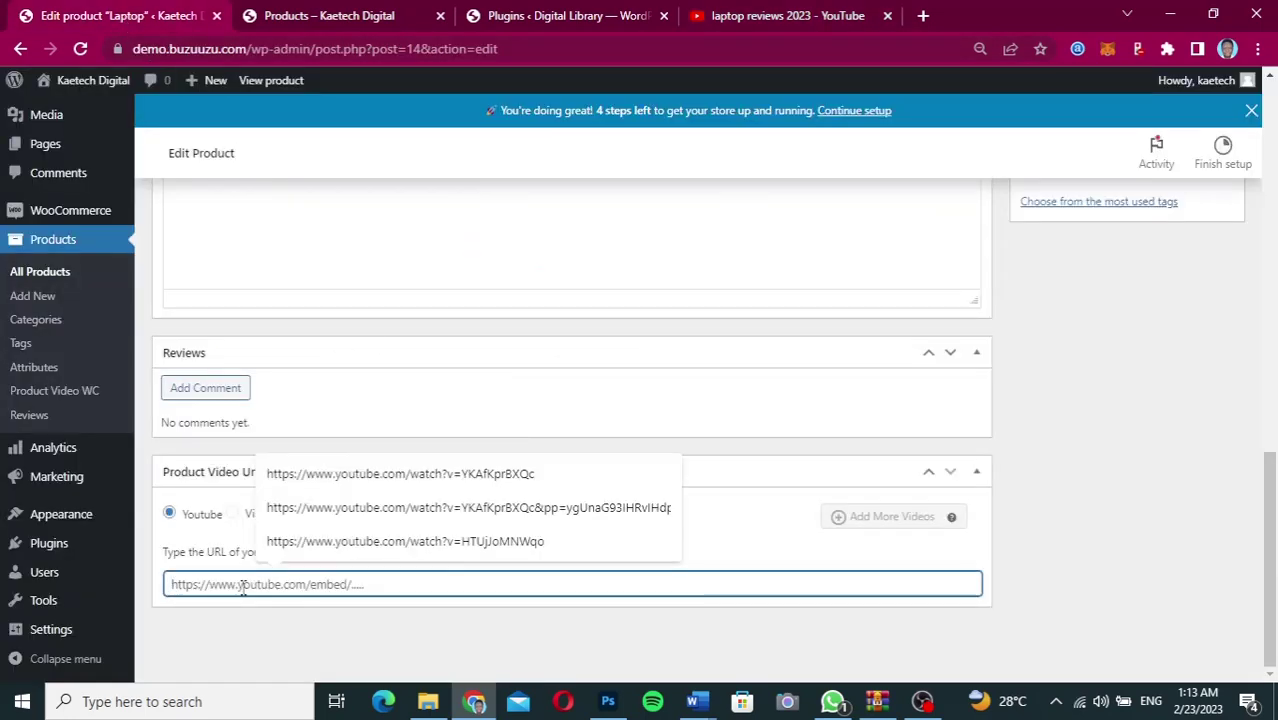
text(https://www.youtube.com/watch?v=DUkGHIQ0HR8)
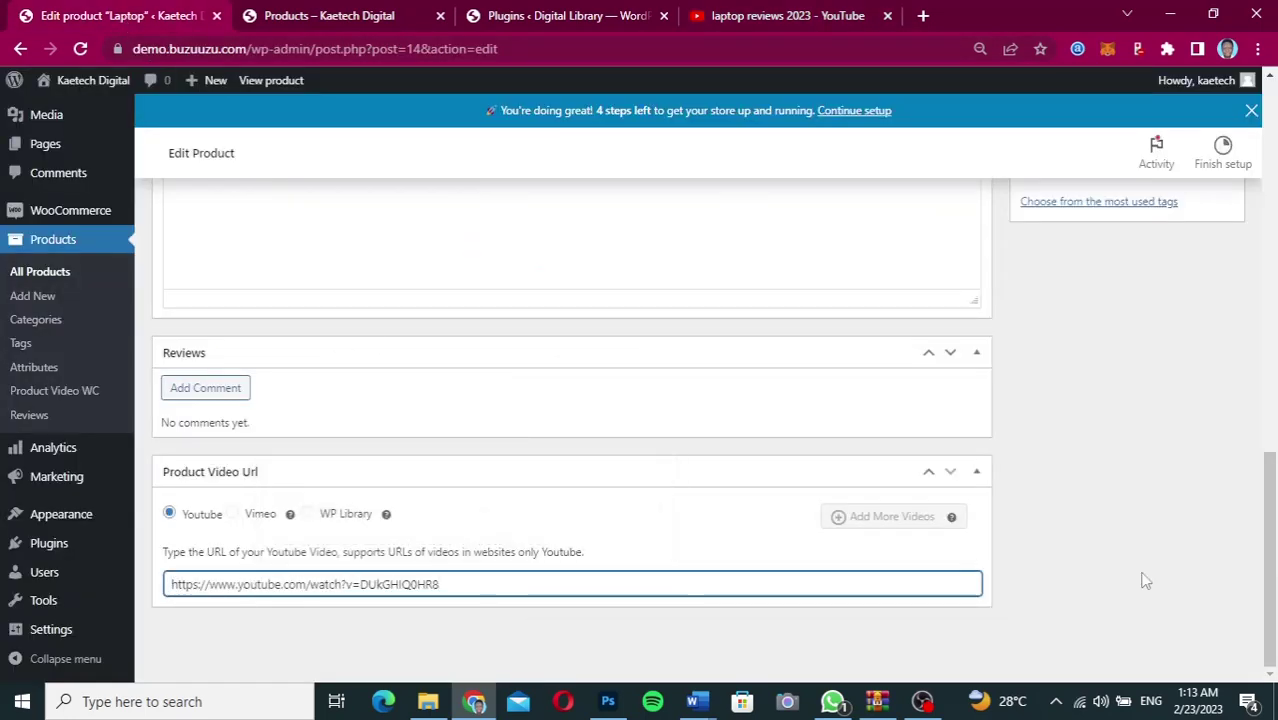
scroll(1145, 581, up, 15)
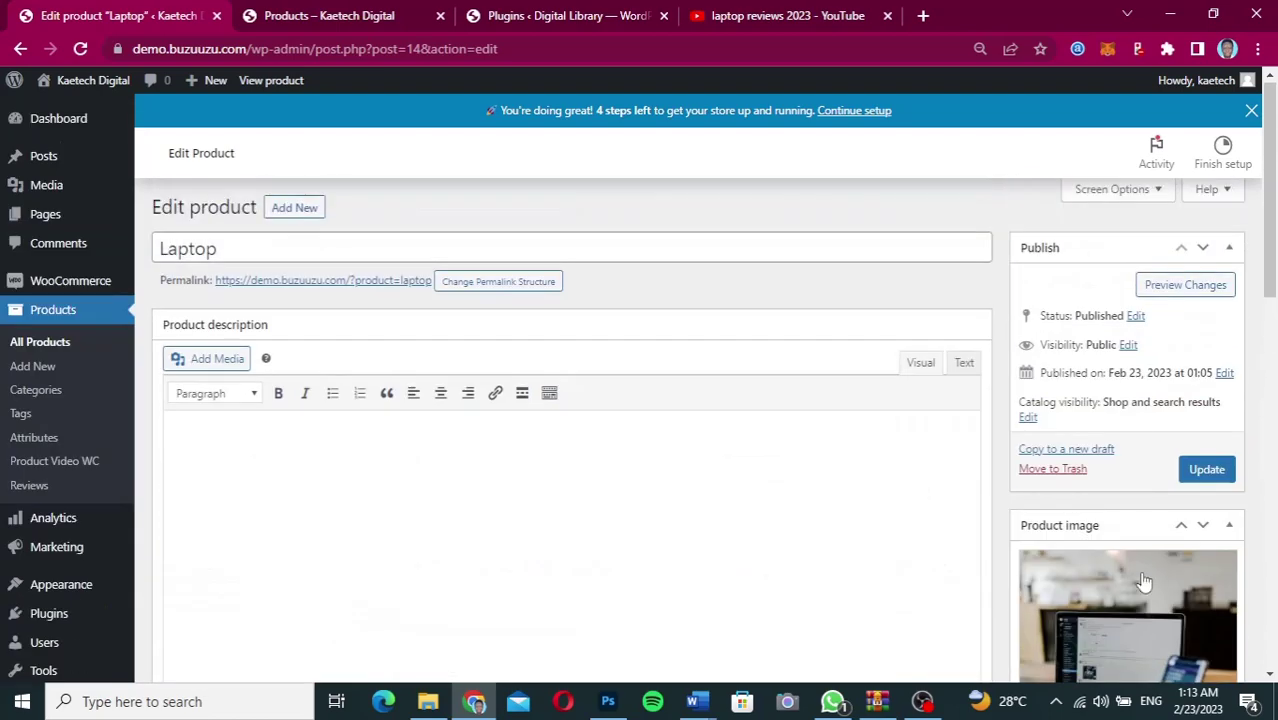
click(1222, 477)
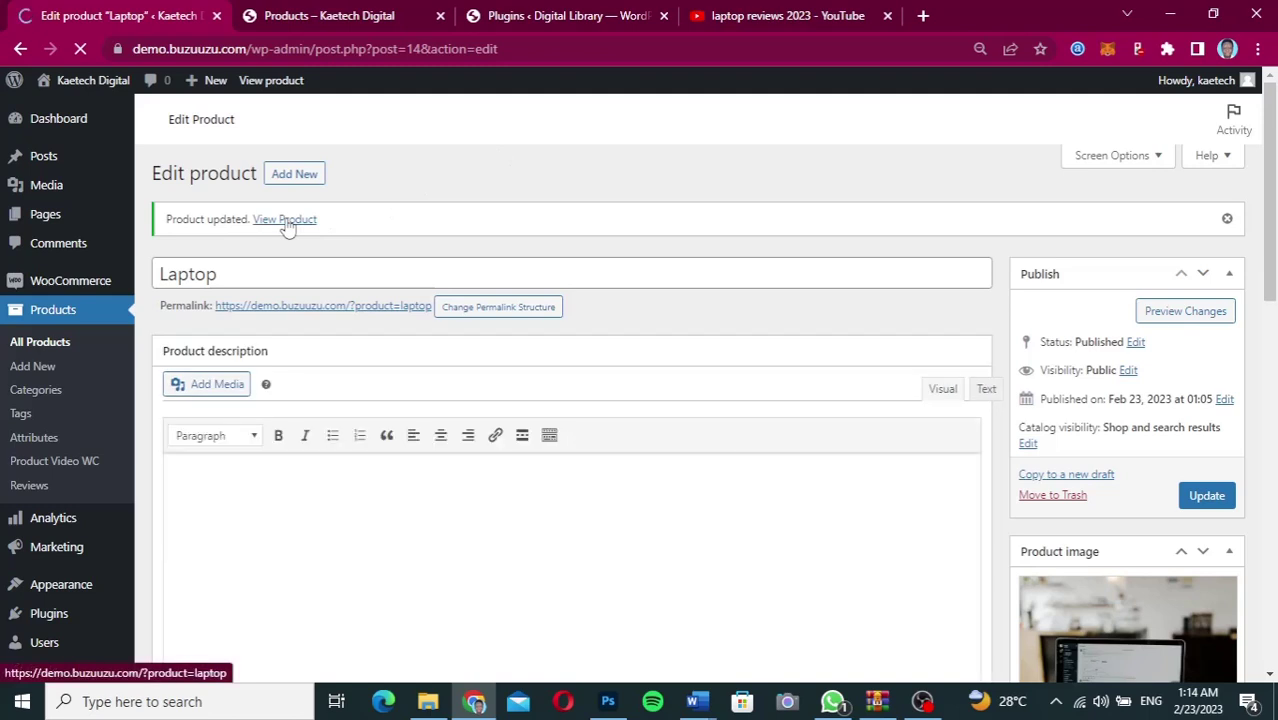
right_click(287, 226)
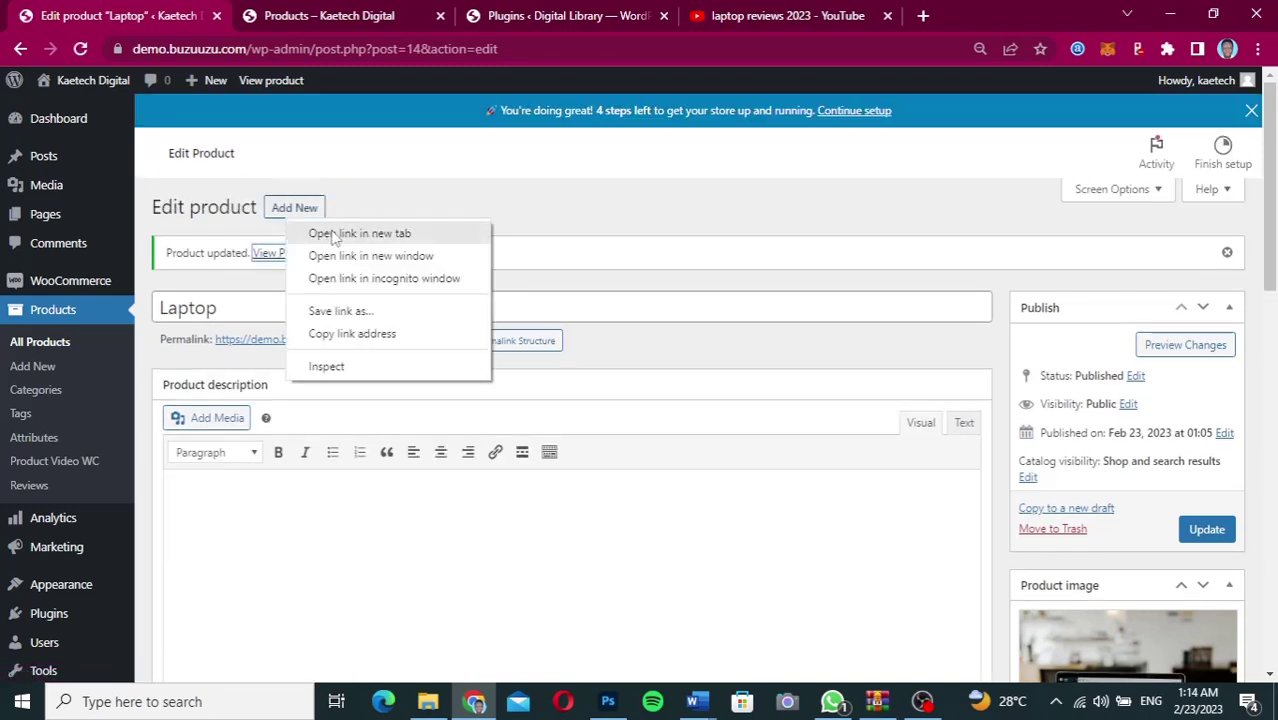
Open the Laptop storefront page (₵3,500.00) in a new tab, closing a stray tab, and show its video slide
click(334, 235)
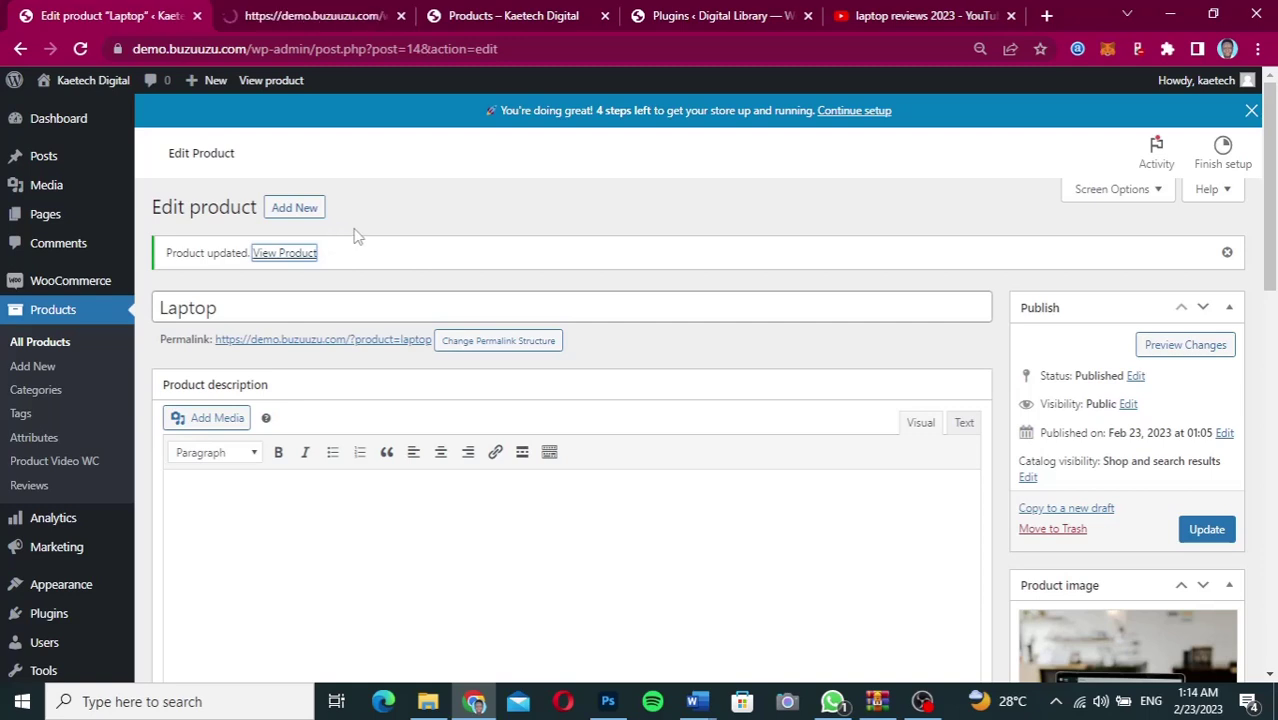
click(336, 16)
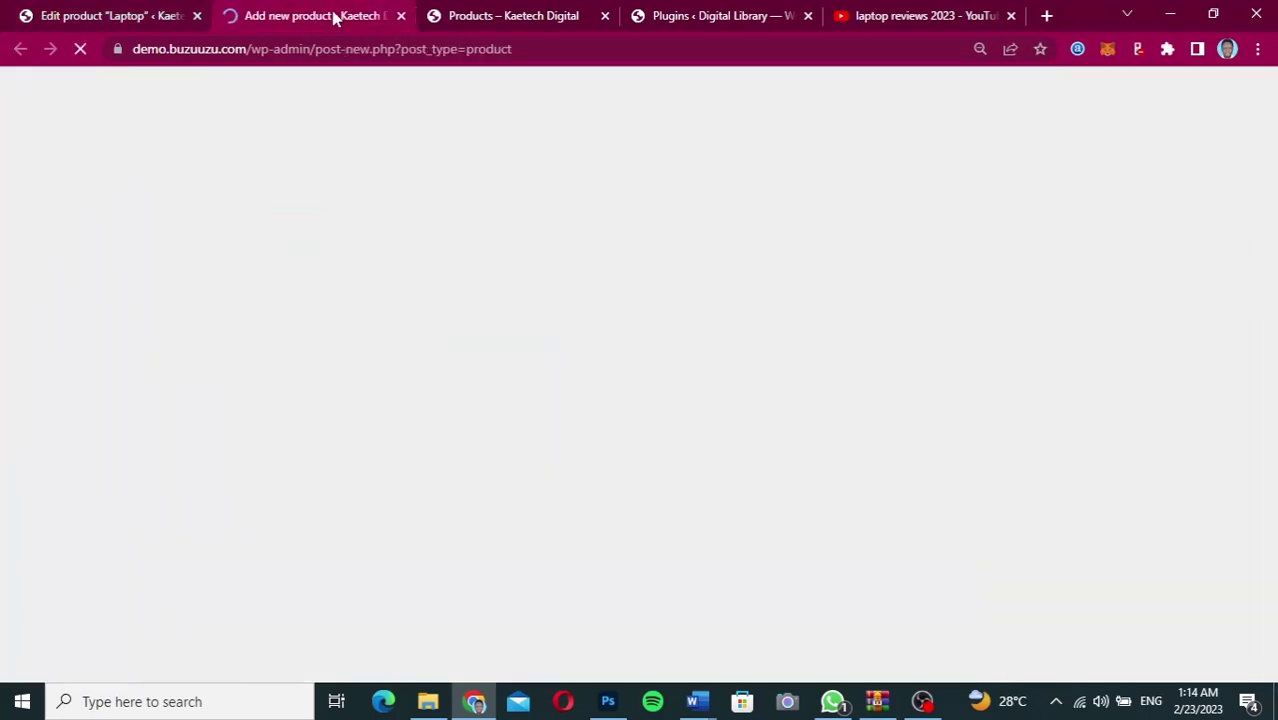
click(401, 18)
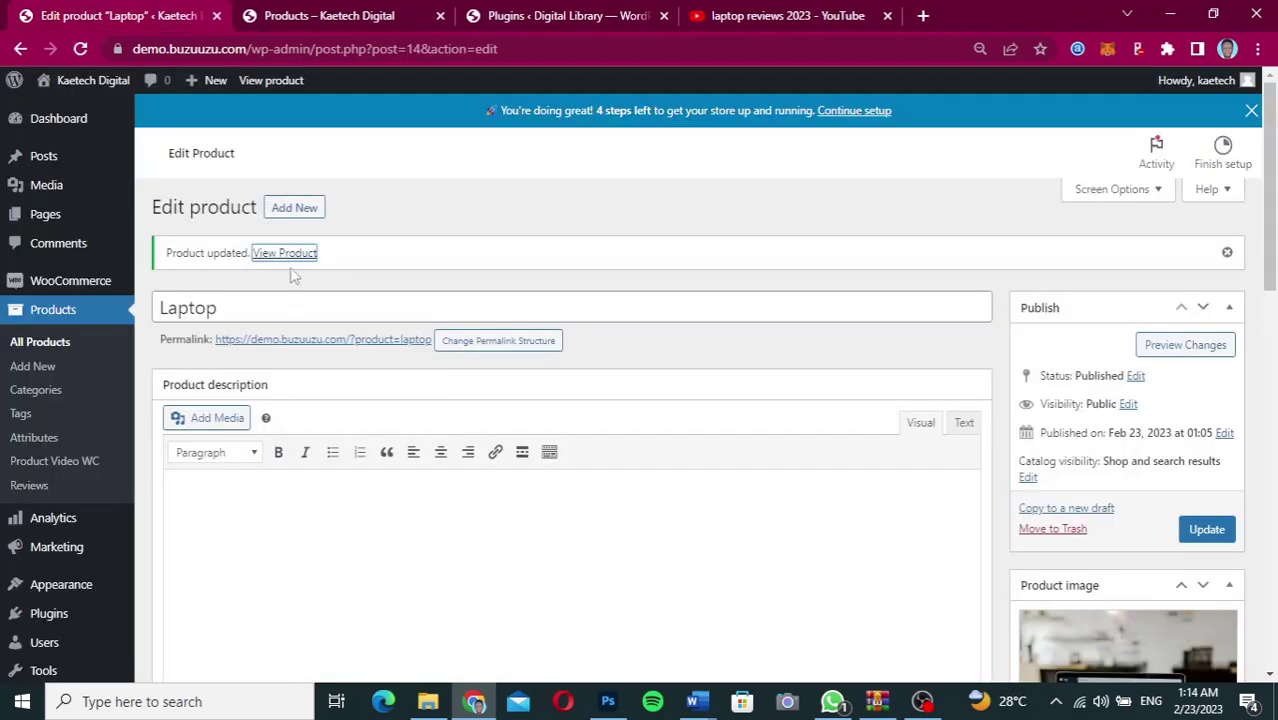
right_click(285, 256)
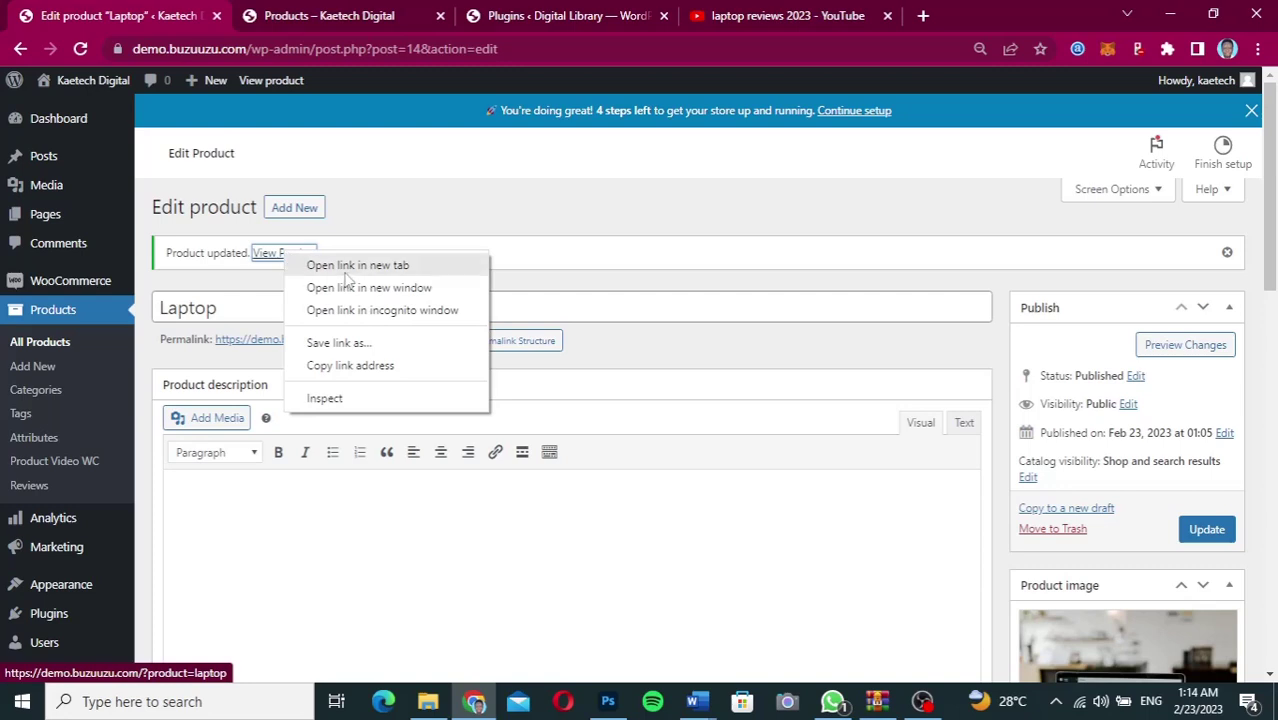
click(346, 275)
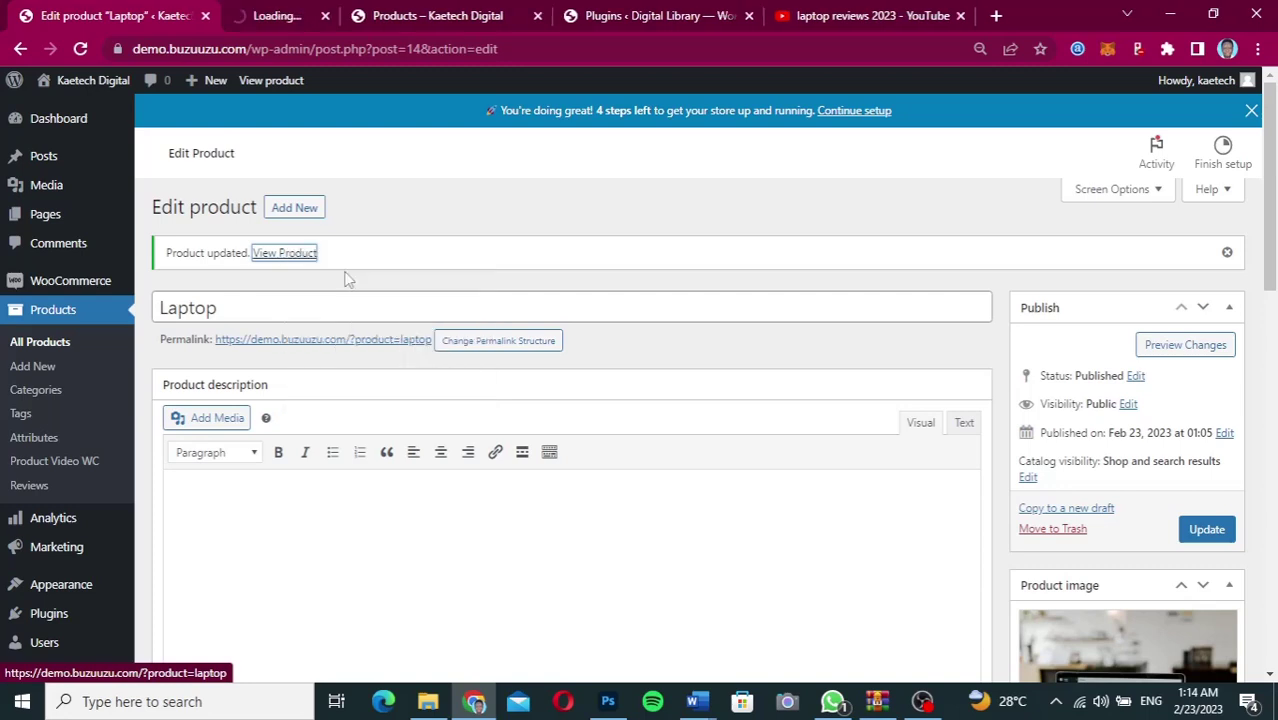
click(315, 18)
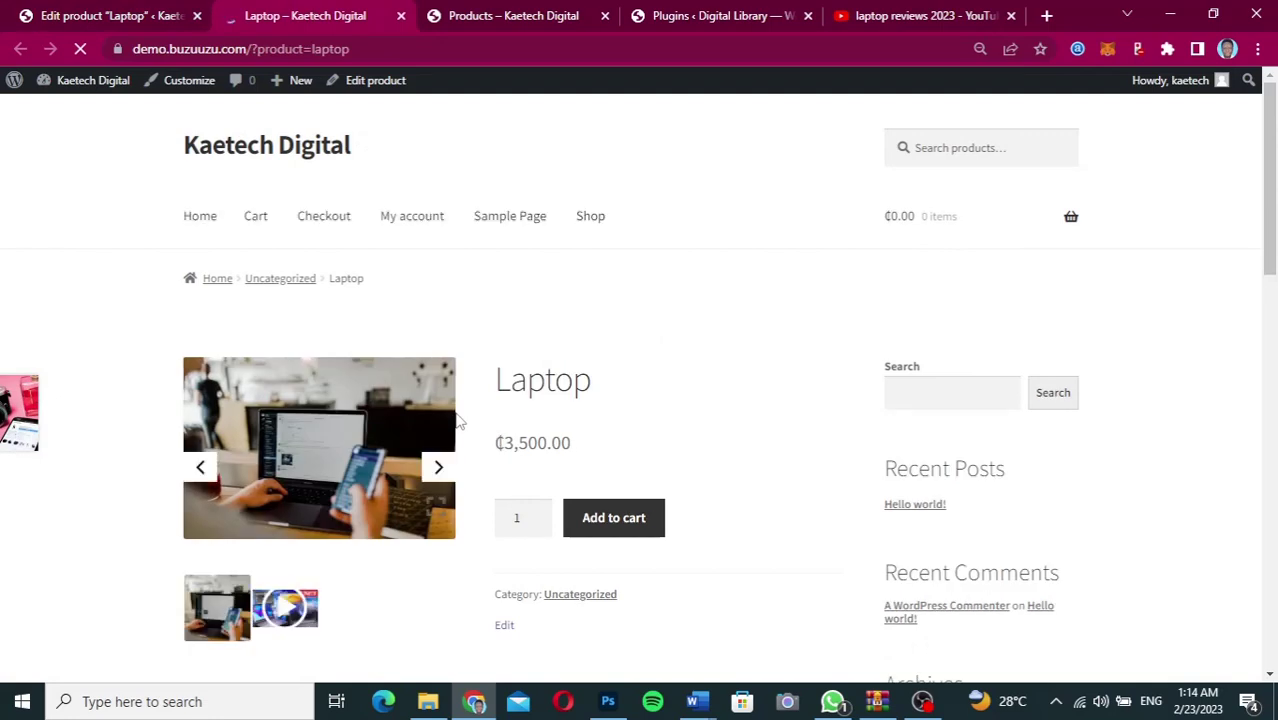
click(308, 622)
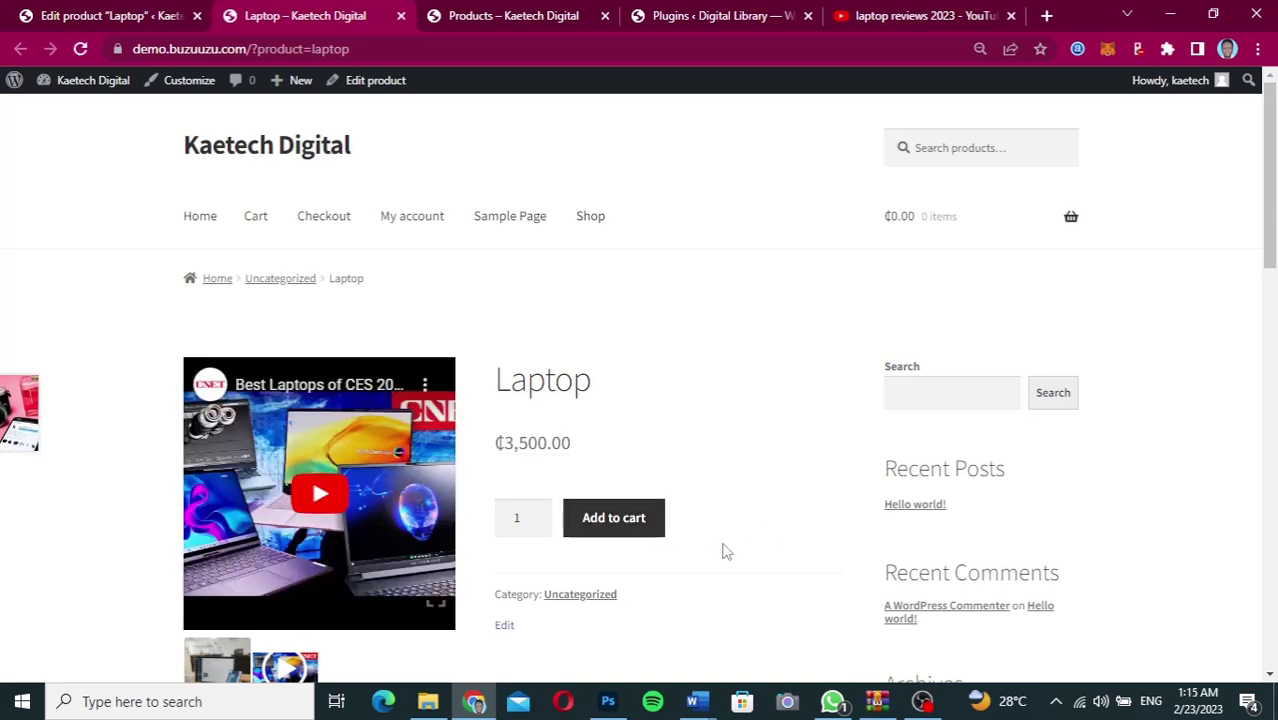
Play, pause, switch slides and replay the CES laptop review in the Laptop gallery, leaving it paused
scroll(724, 548, down, 2)
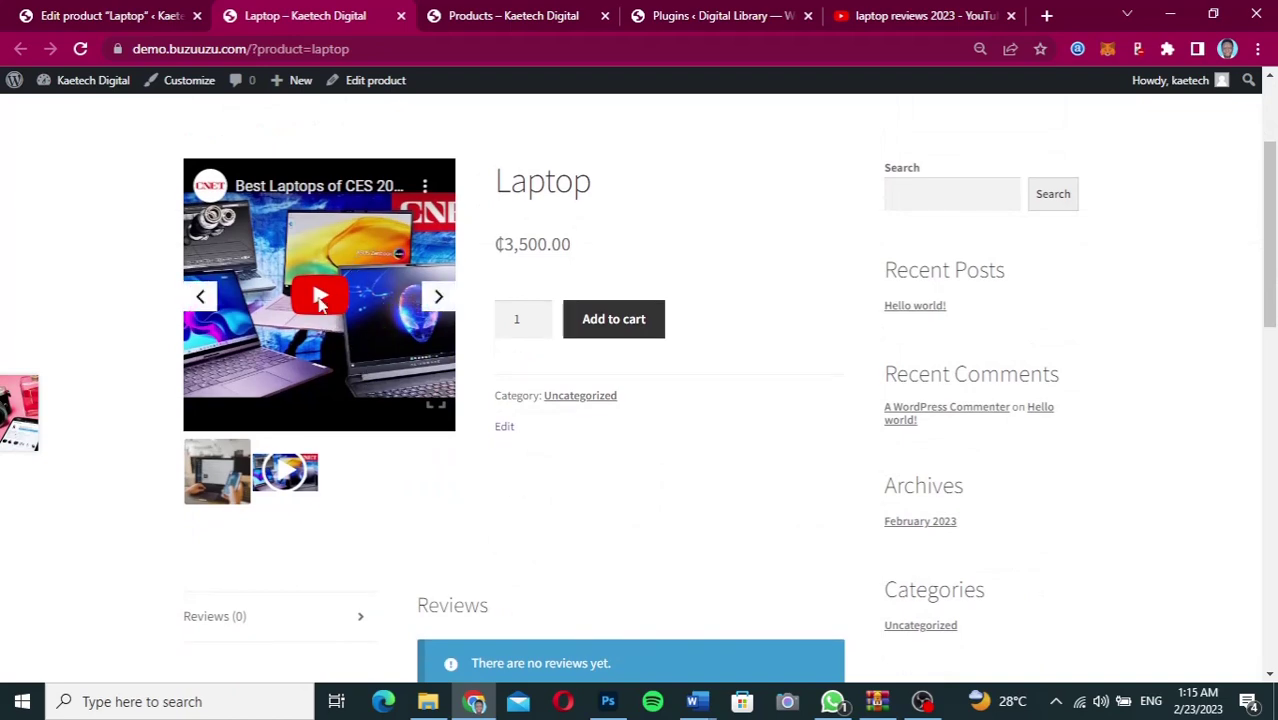
click(318, 301)
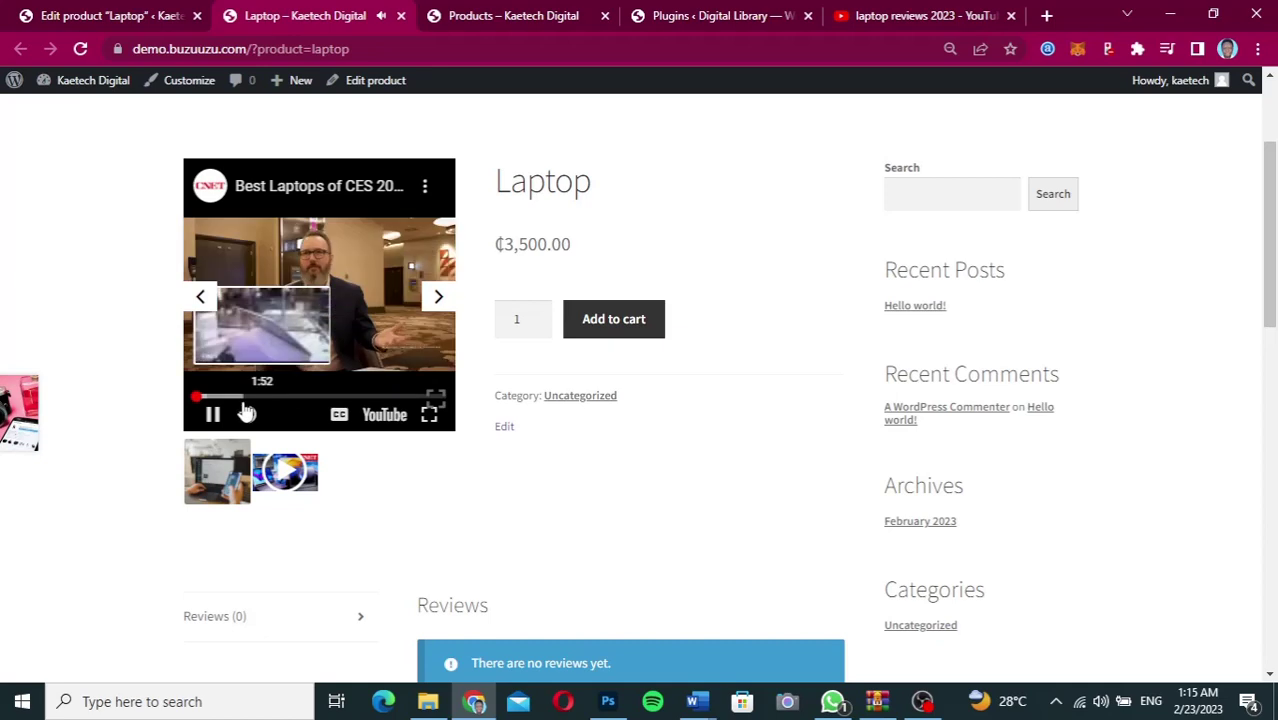
click(212, 418)
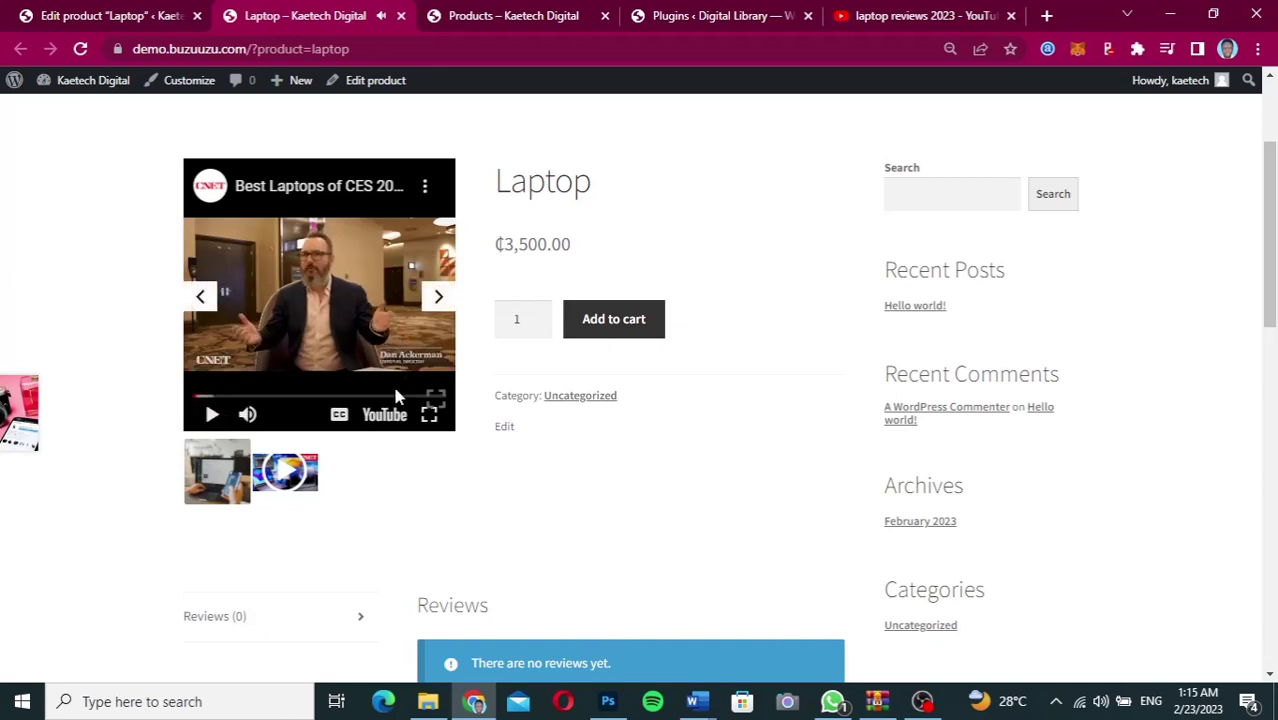
click(230, 500)
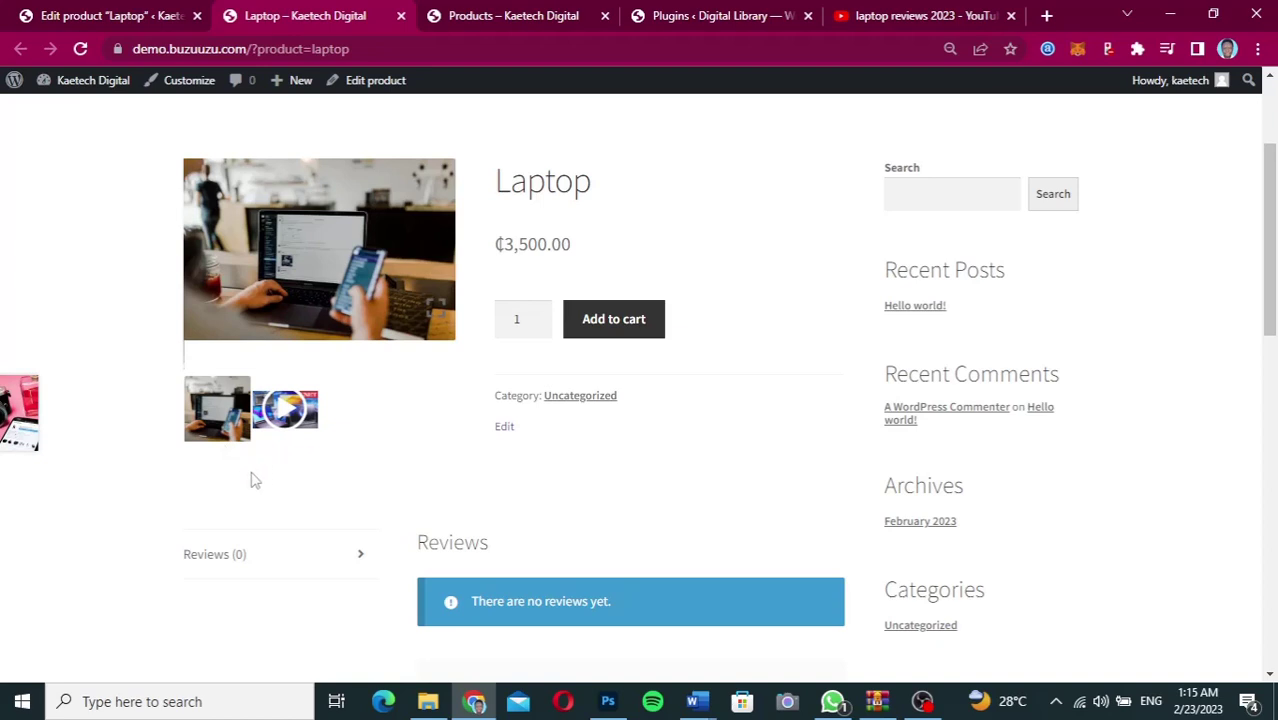
click(306, 438)
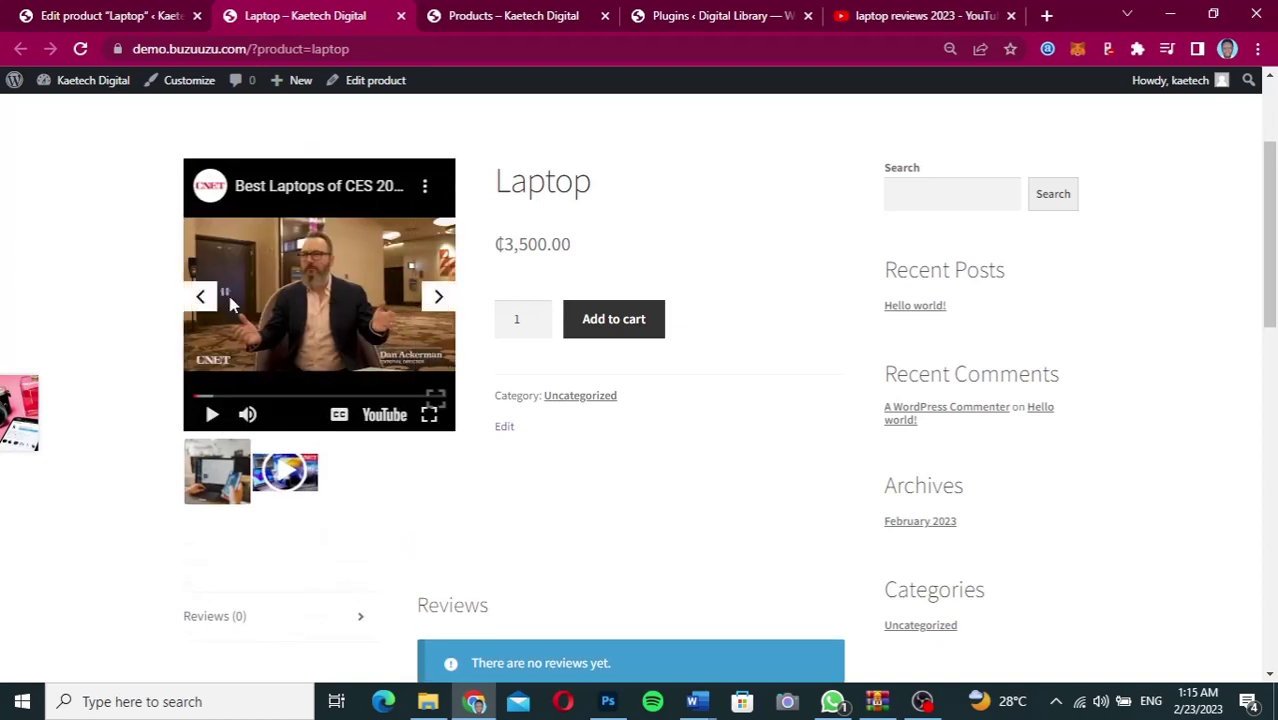
click(212, 415)
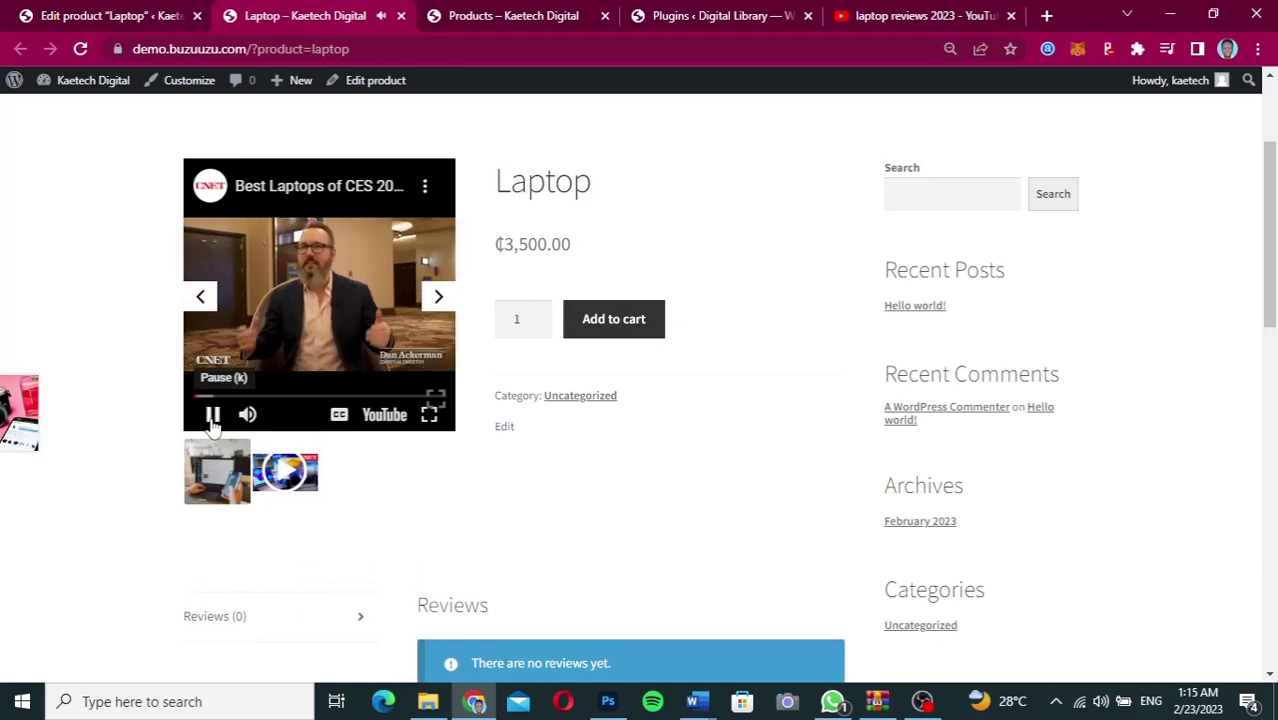
click(212, 416)
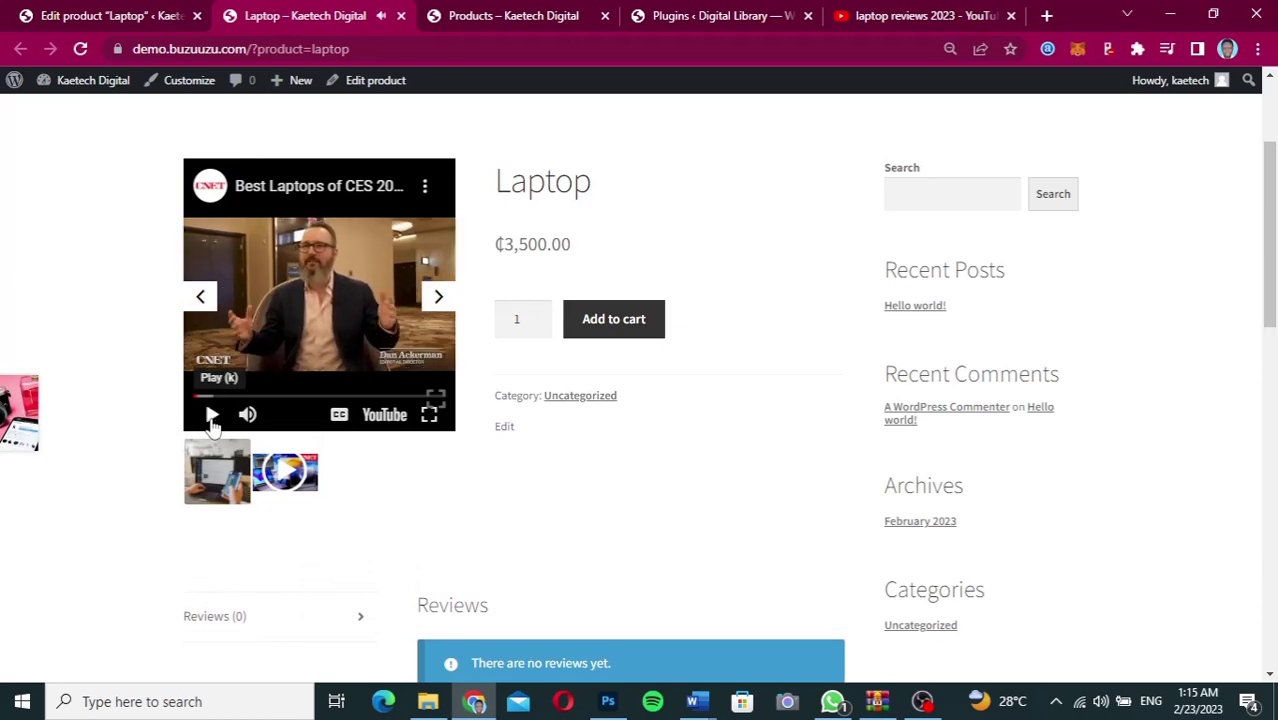